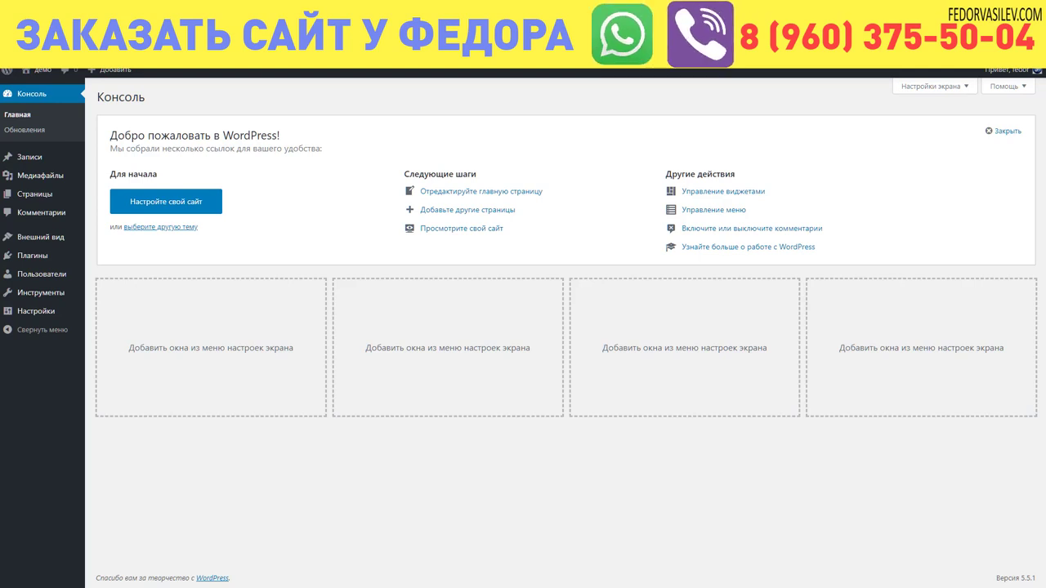
- Bulk-delete the installed Akismet Anti-Spam and Hello Dolly plugins
mouse_move(34, 256)
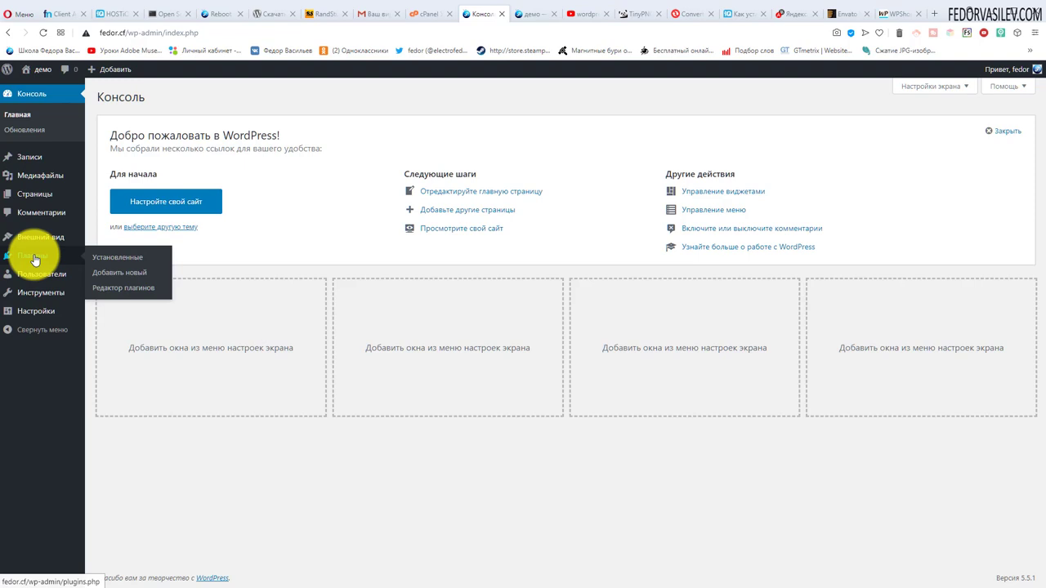
click(44, 262)
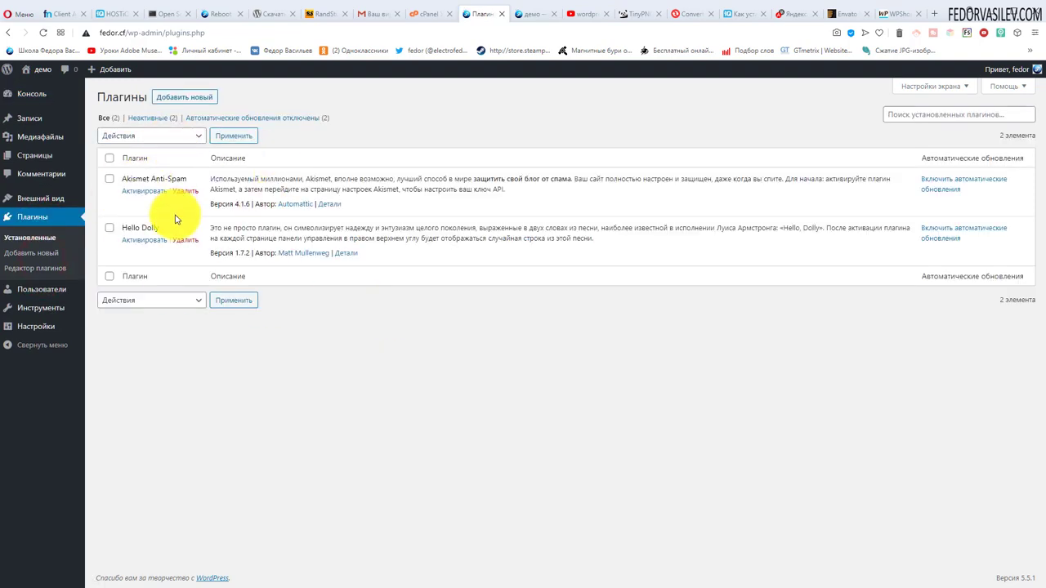
click(110, 158)
click(178, 135)
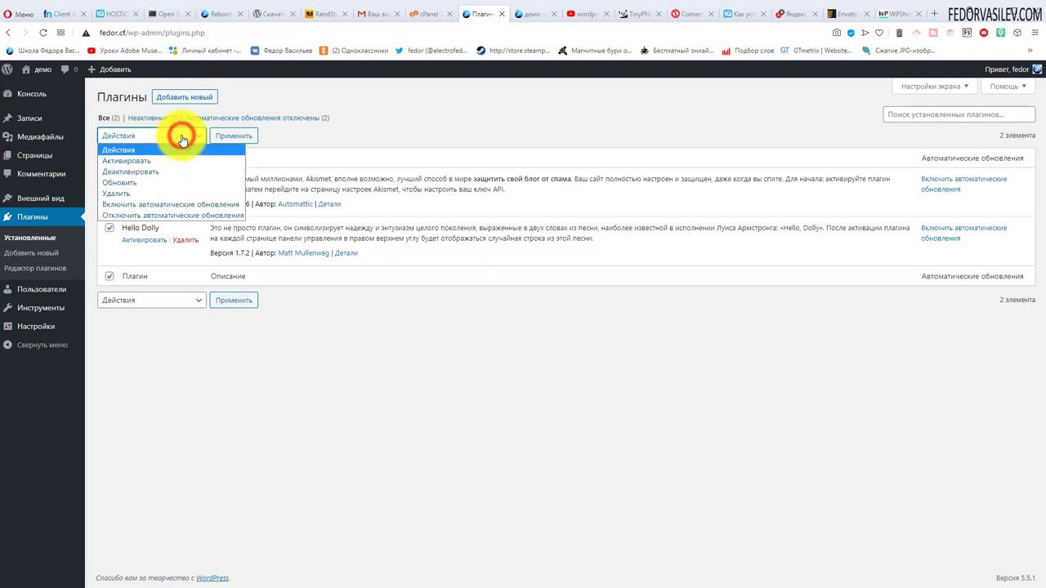
click(157, 194)
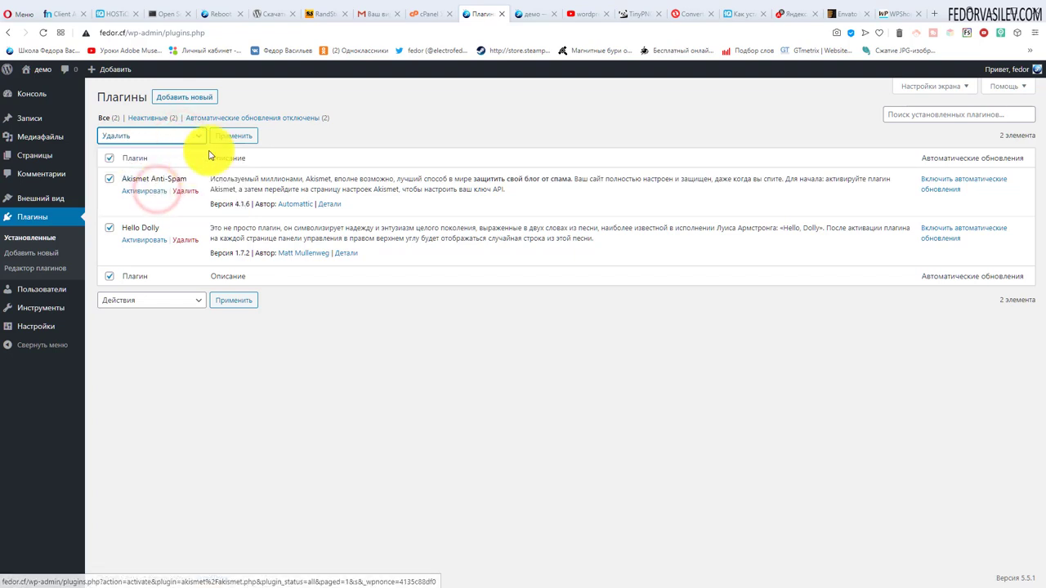
click(231, 136)
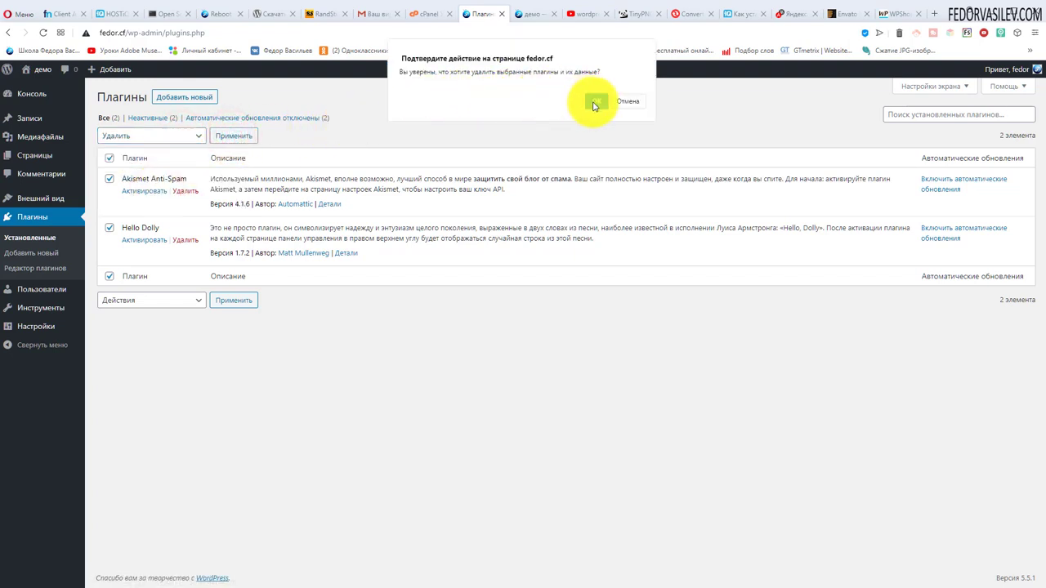
click(594, 102)
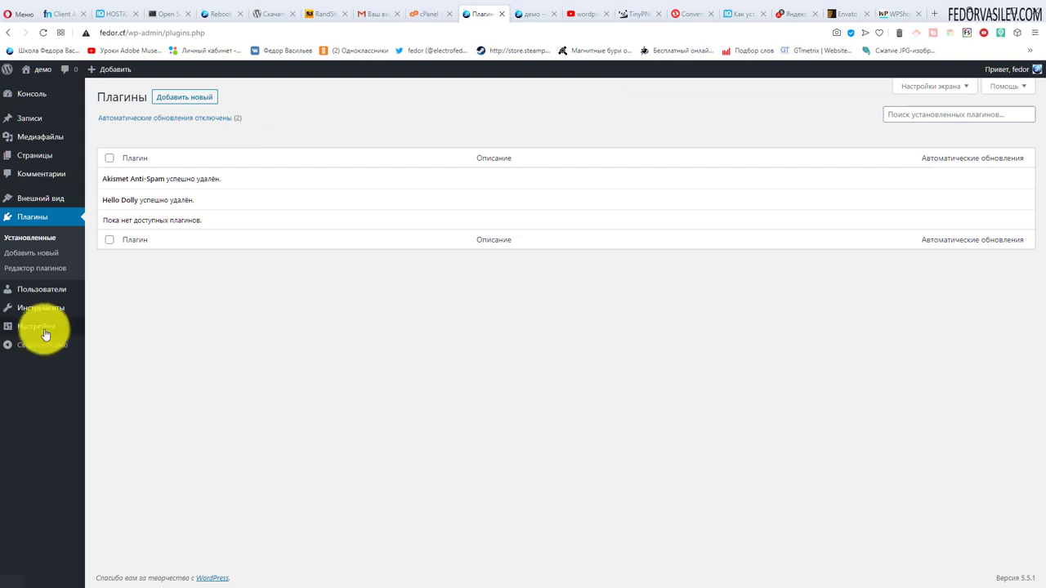
- Delete the Twenty Nineteen theme from the installed themes
mouse_move(39, 318)
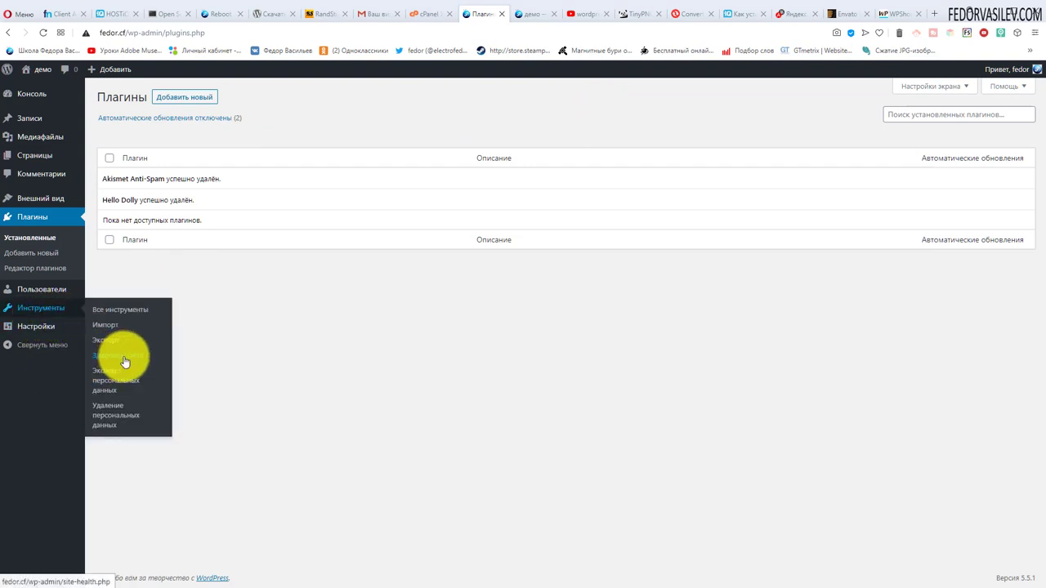
mouse_move(42, 202)
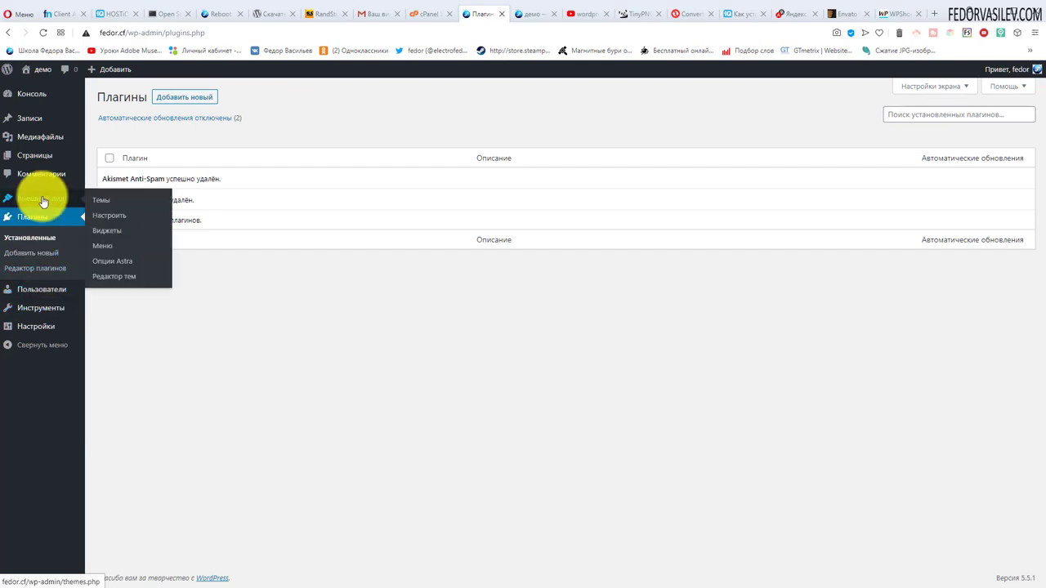
click(103, 203)
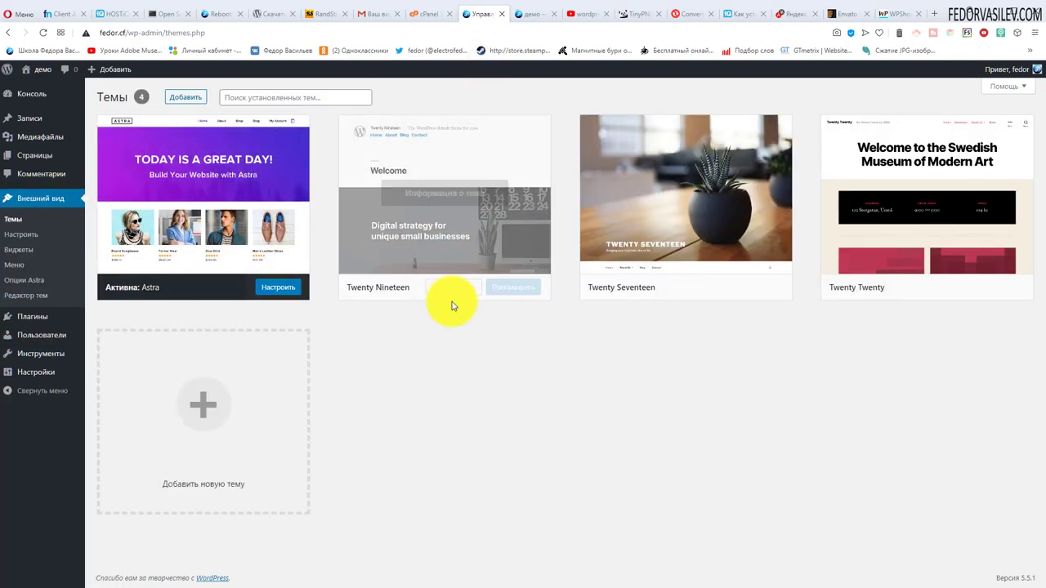
mouse_move(455, 296)
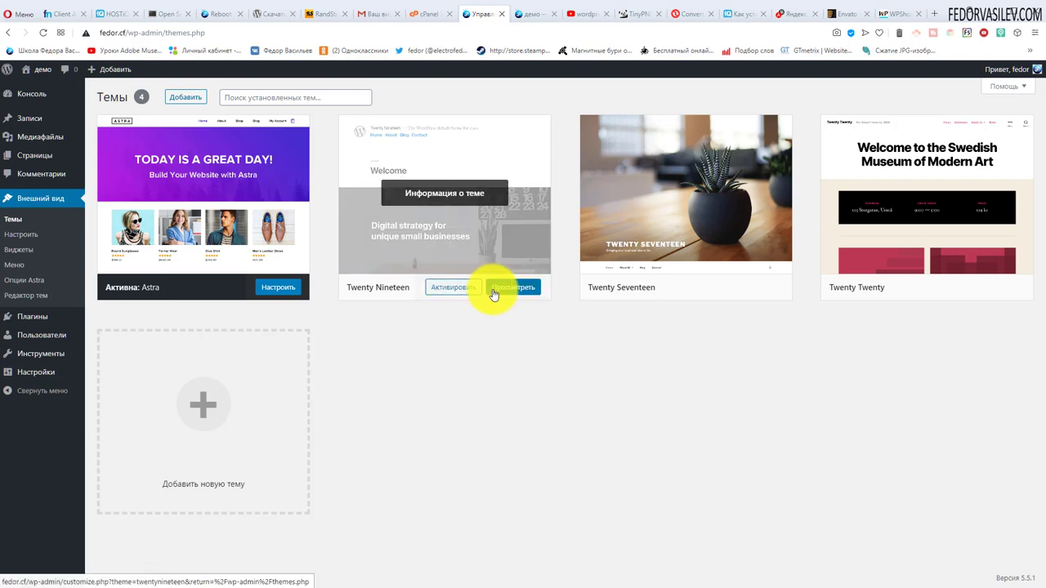
click(454, 193)
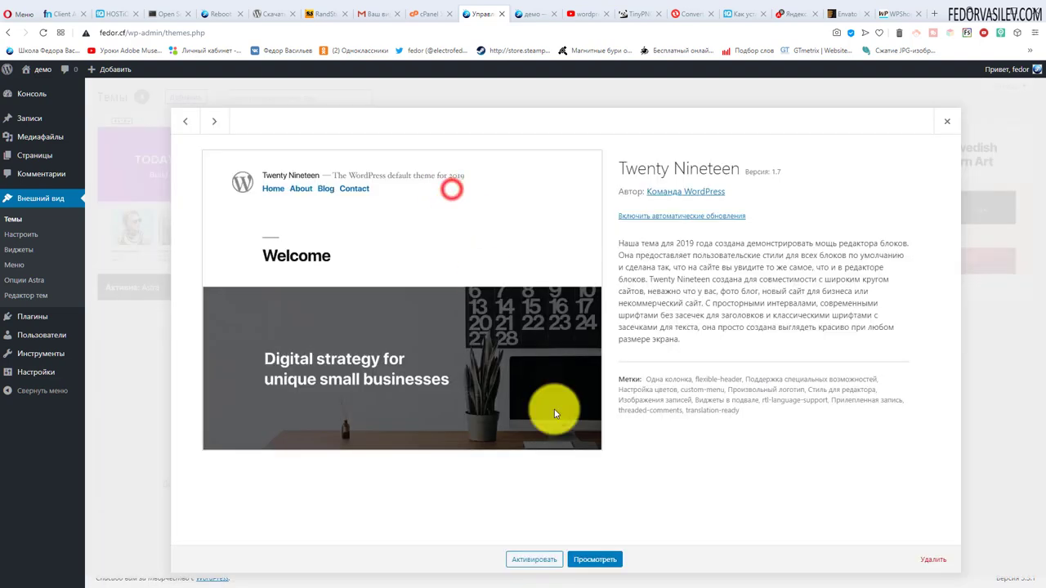
click(932, 560)
click(596, 119)
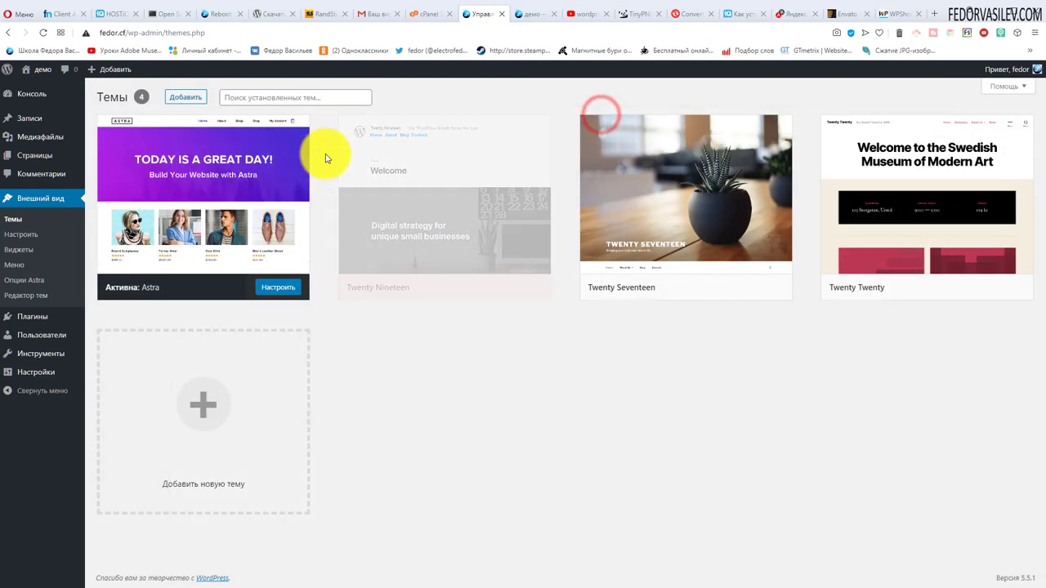
- Delete the inactive Twenty Seventeen and Twenty Twenty themes, keeping only Astra
click(446, 200)
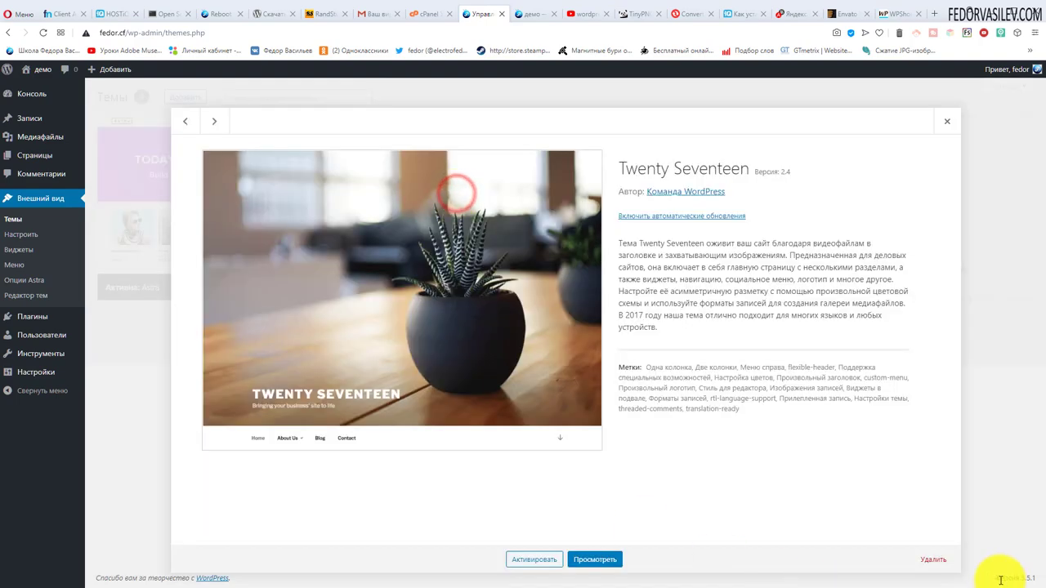
click(928, 558)
click(596, 119)
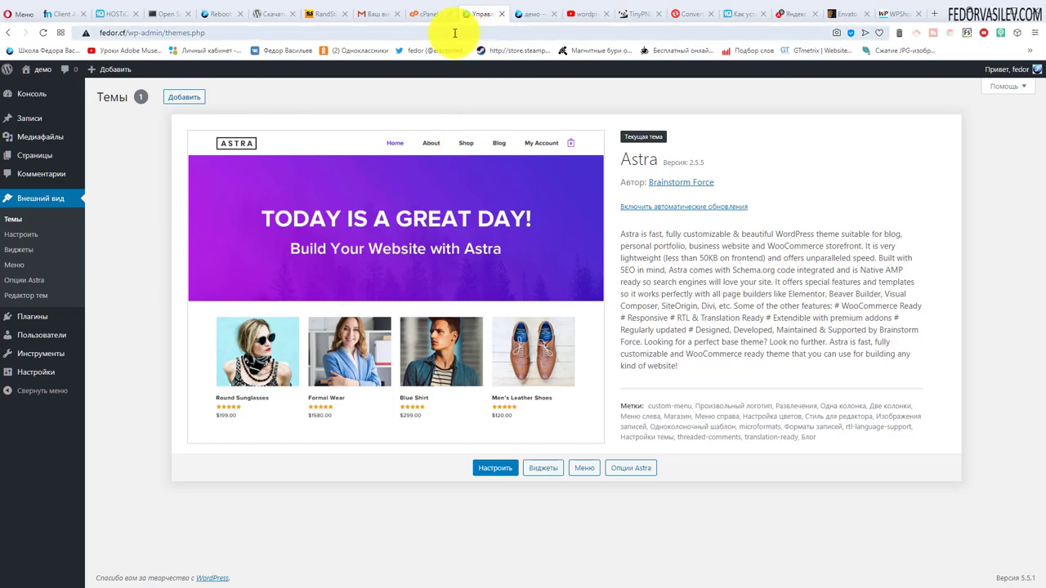
- Sign in to cPanel with the prefilled credentials and view the site's WordPress database tables in phpMyAdmin
click(428, 21)
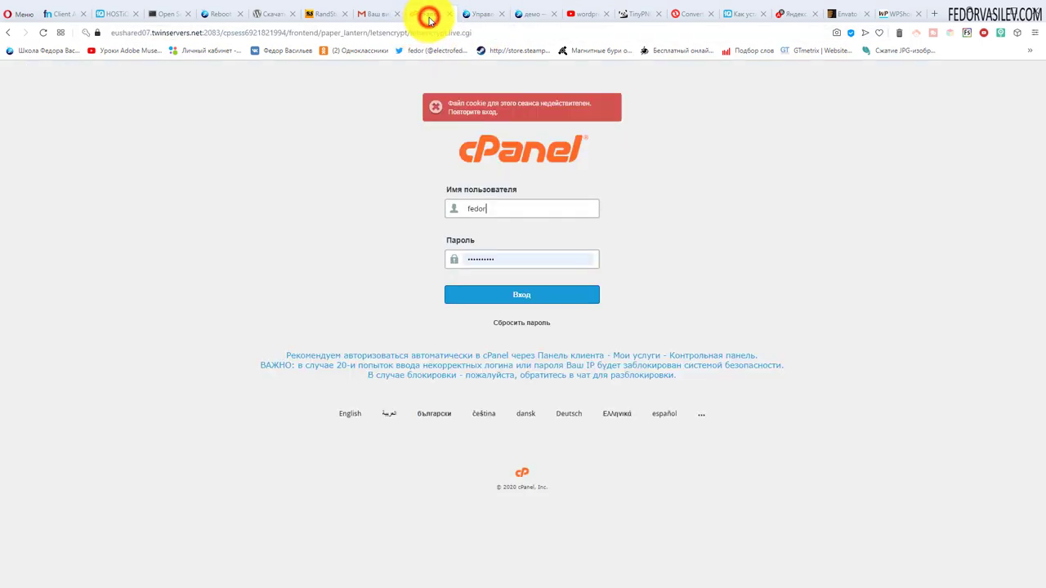
click(498, 293)
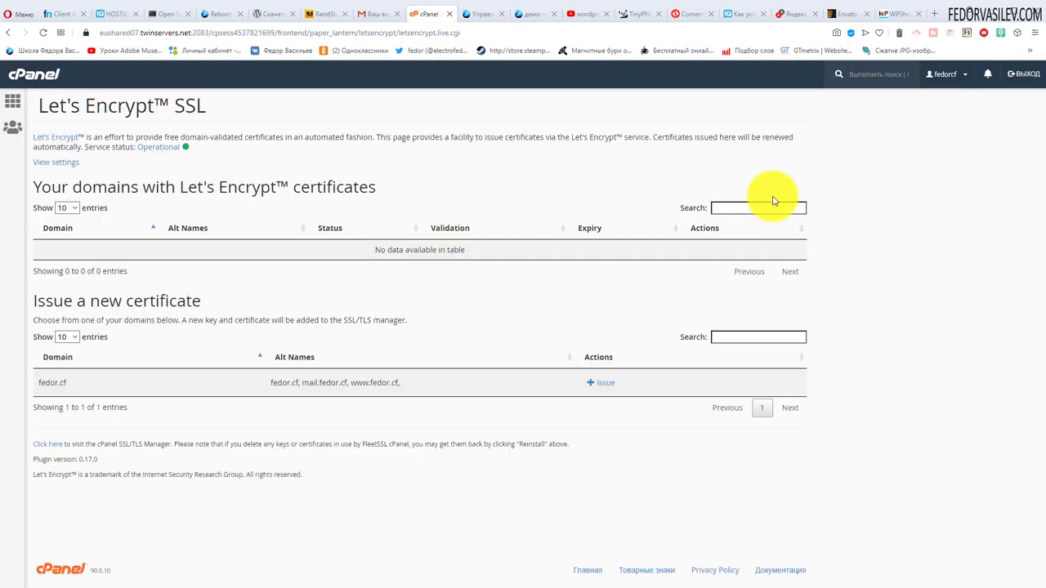
click(12, 102)
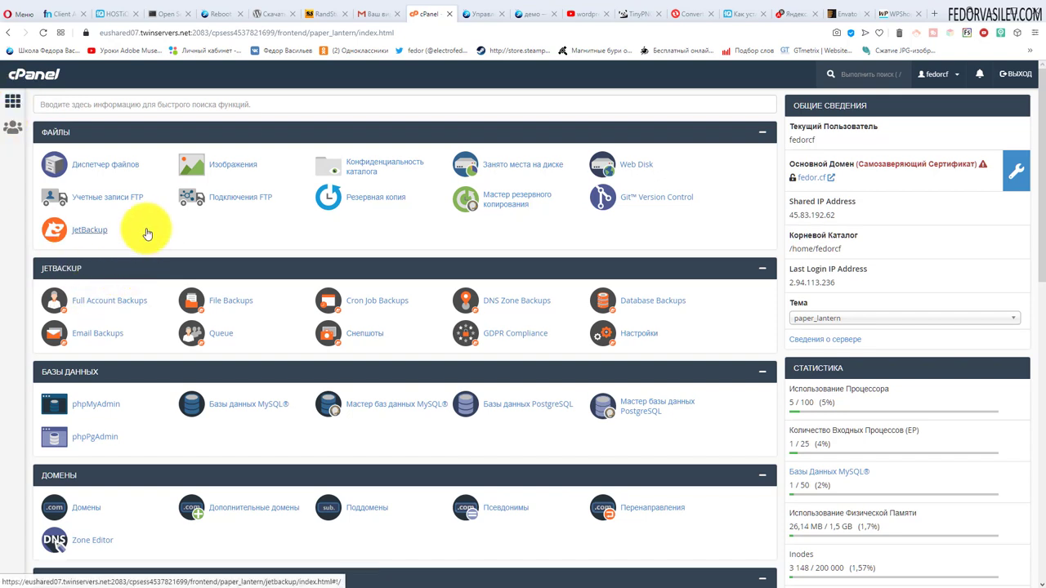
click(108, 412)
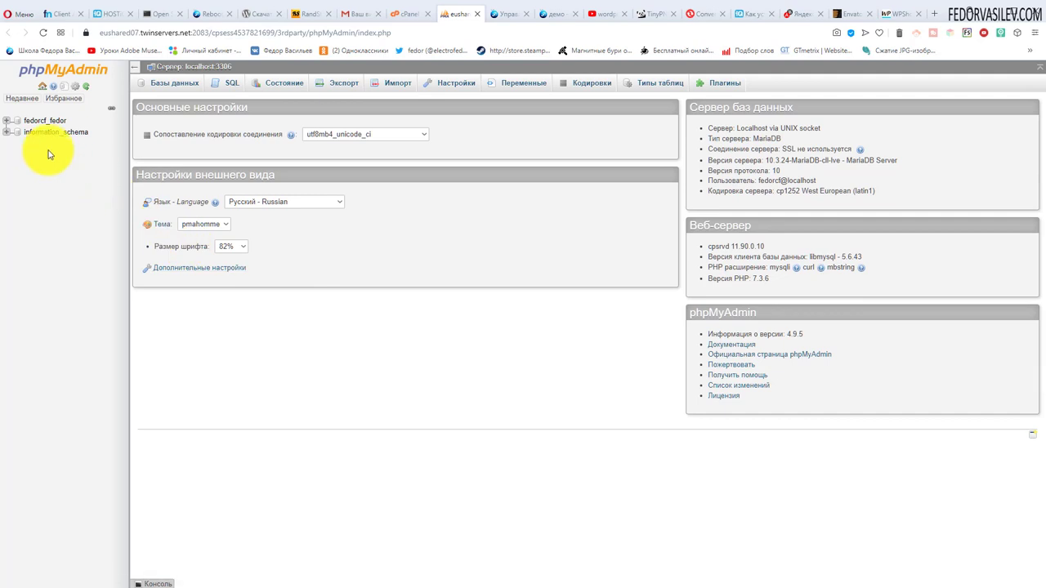
click(44, 121)
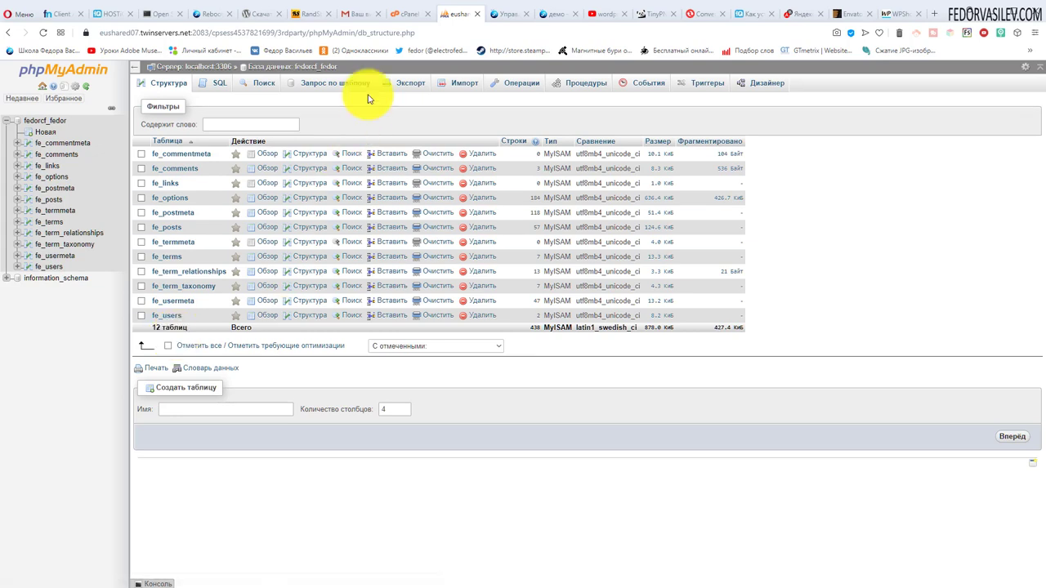
- Return to the WordPress admin and search the plugins available for installation for "super cache"
click(492, 17)
mouse_move(42, 318)
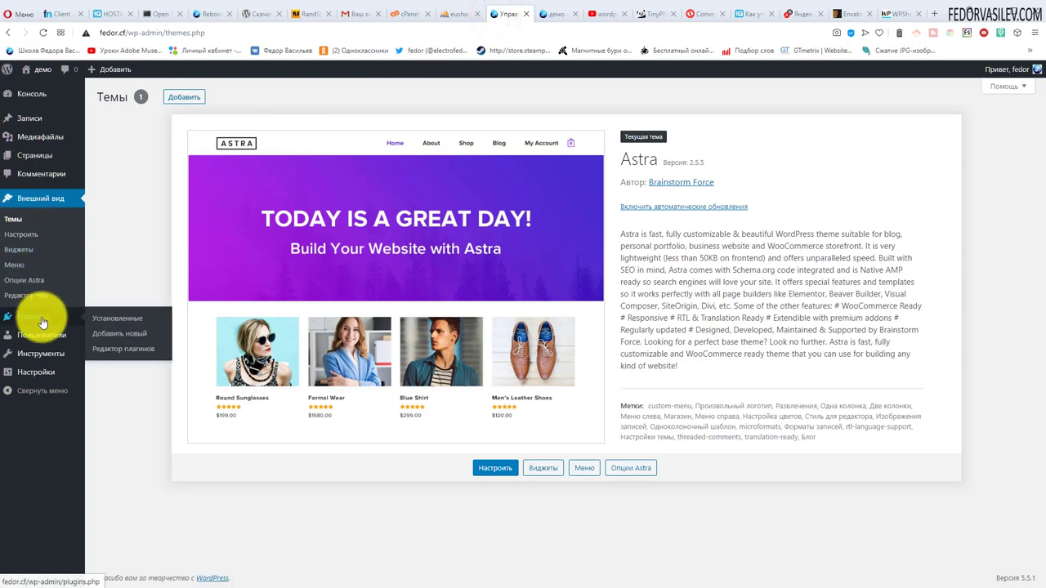
click(114, 336)
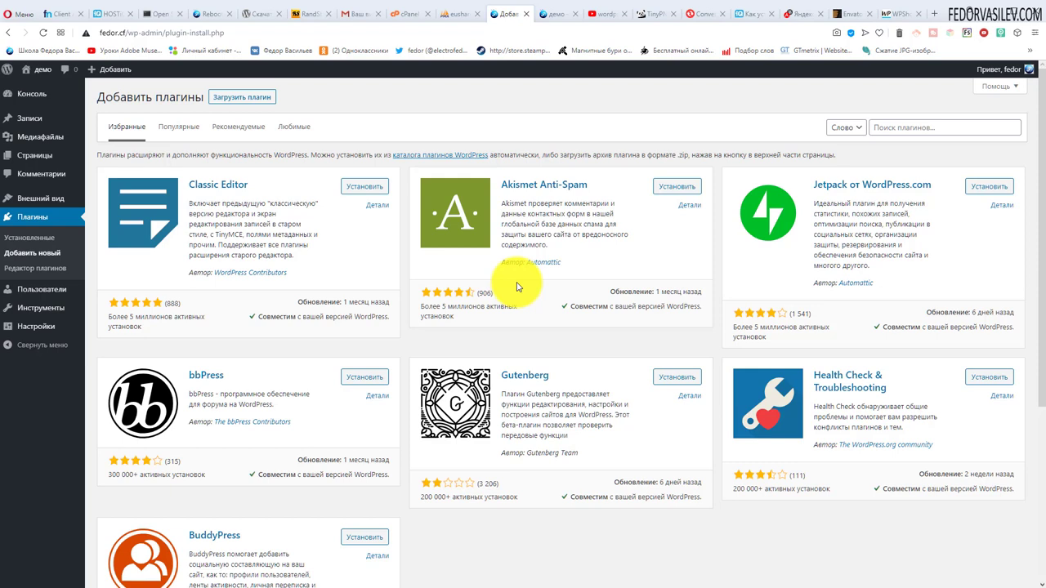
mouse_move(981, 81)
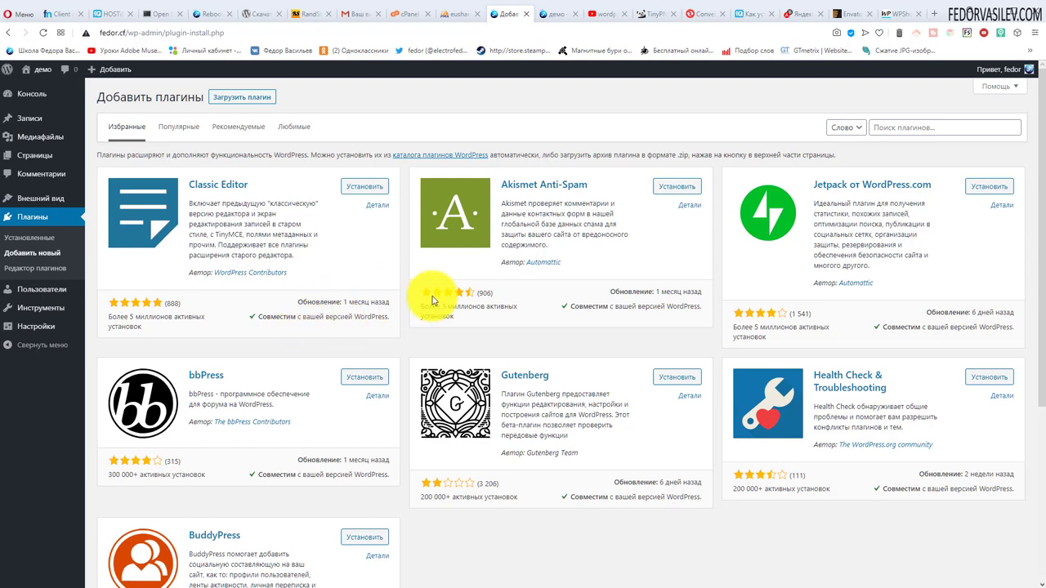
click(936, 129)
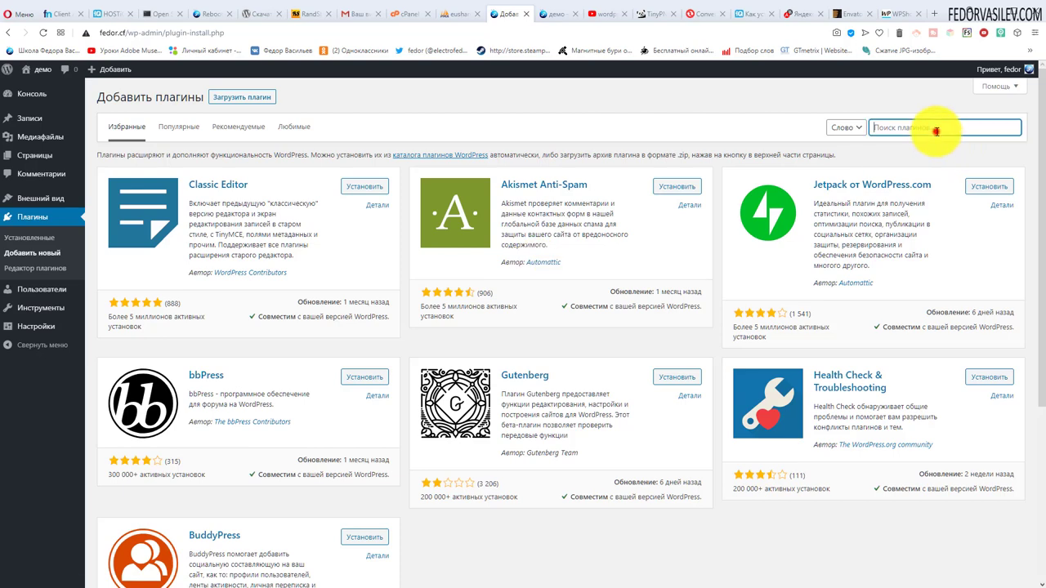
text(super cache)
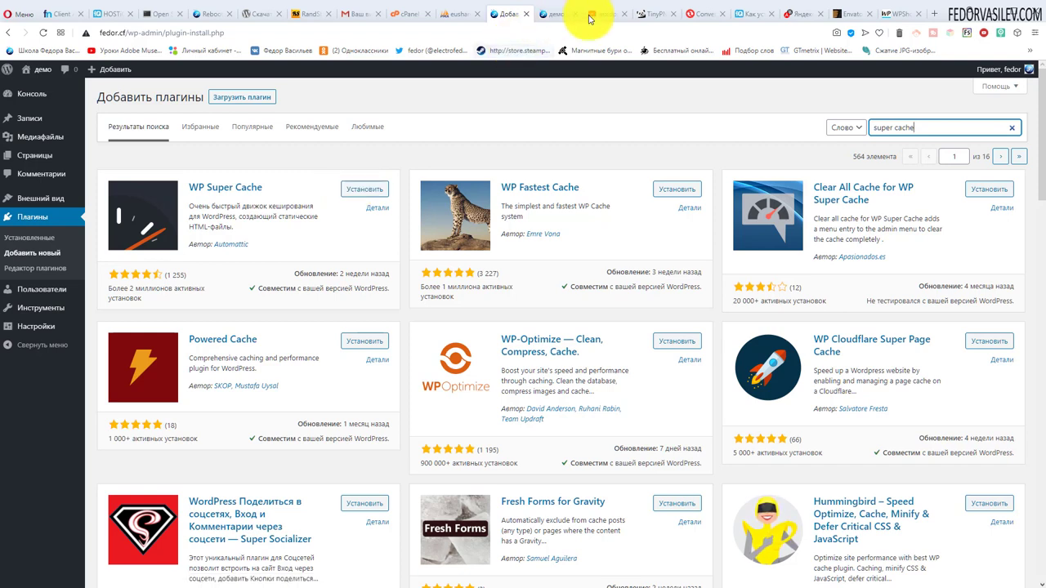
click(858, 15)
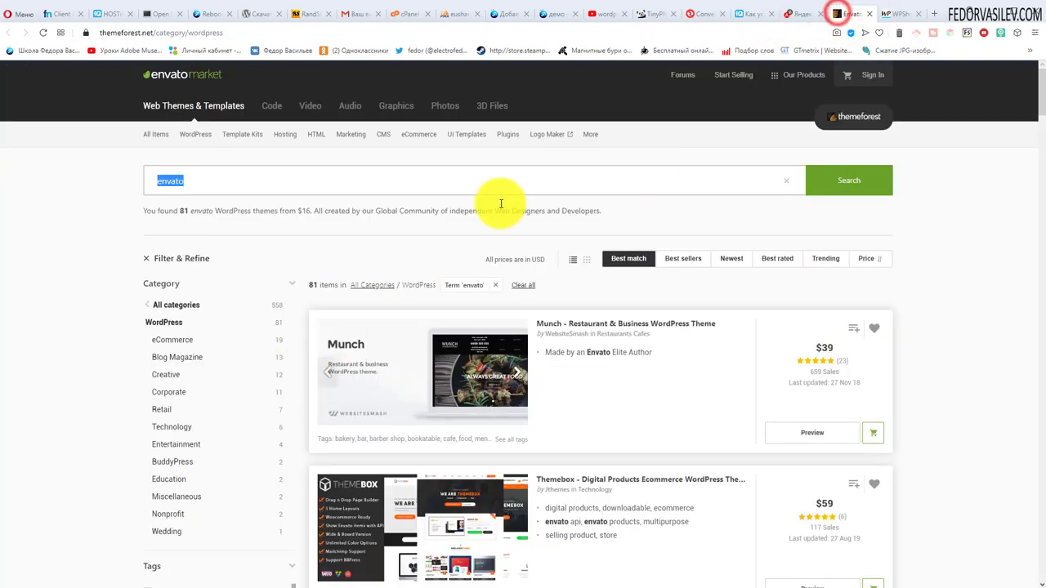
click(457, 14)
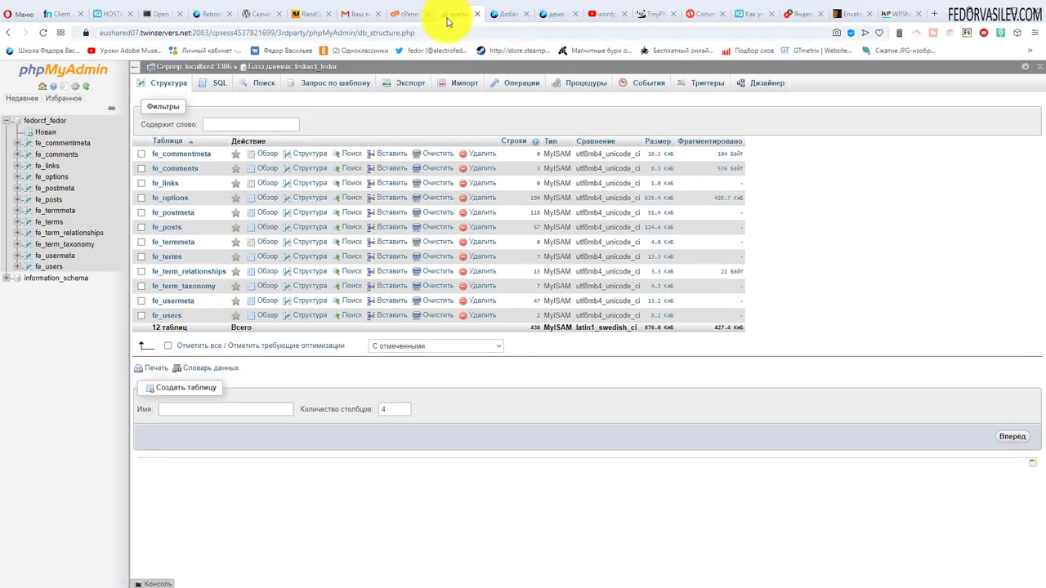
click(506, 14)
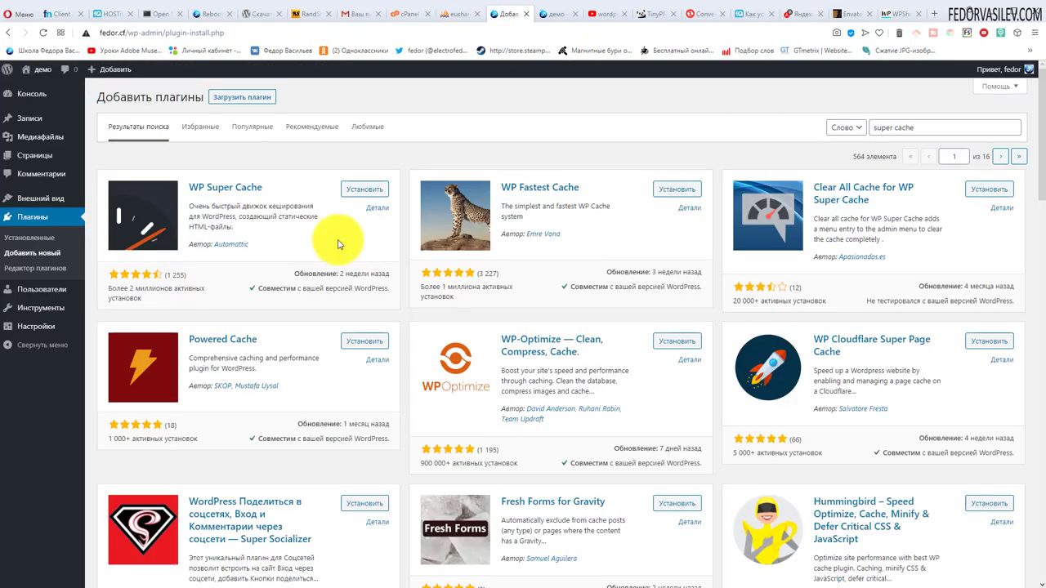
- Install and activate the WP Super Cache plugin, and dismiss its warning notice
click(353, 191)
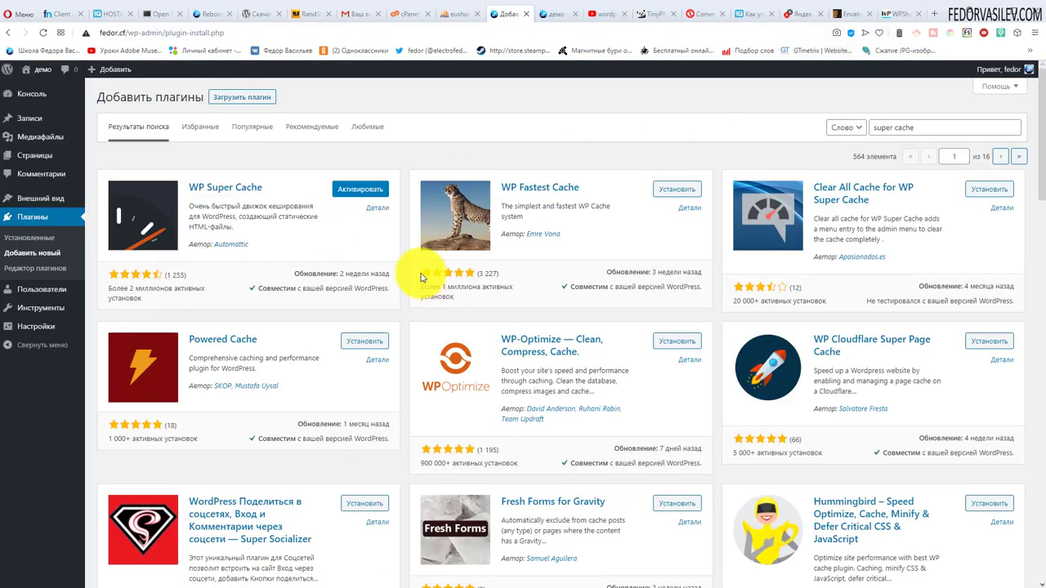
click(357, 189)
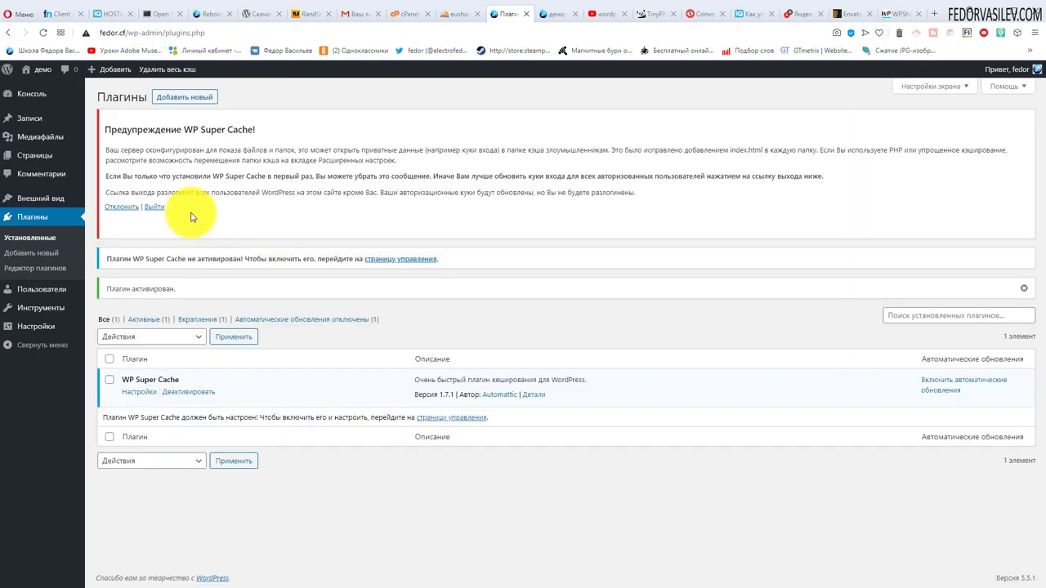
click(127, 208)
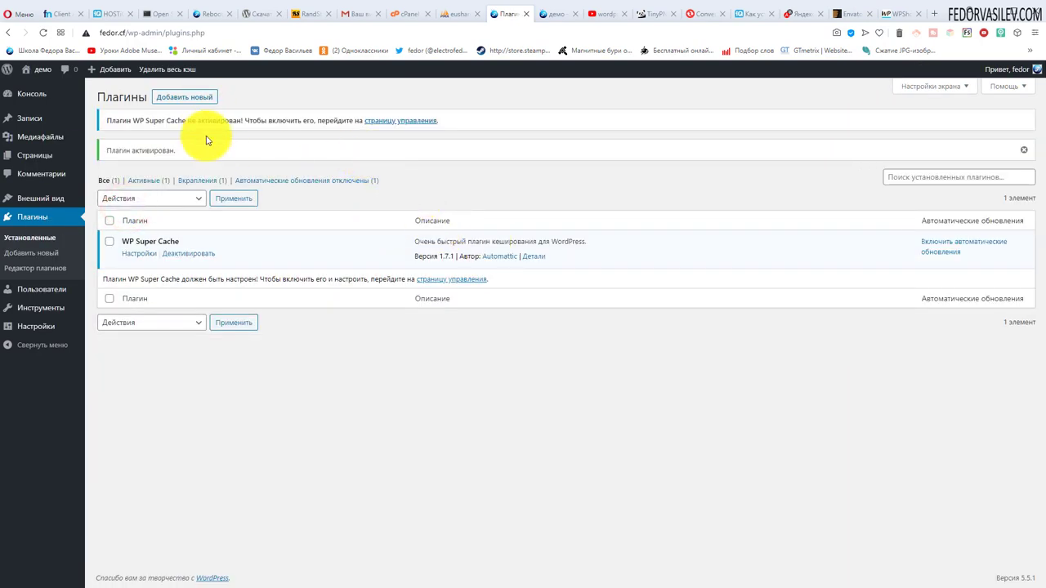
- Enable caching in the WP Super Cache settings and save the change
drag(149, 120, 212, 120)
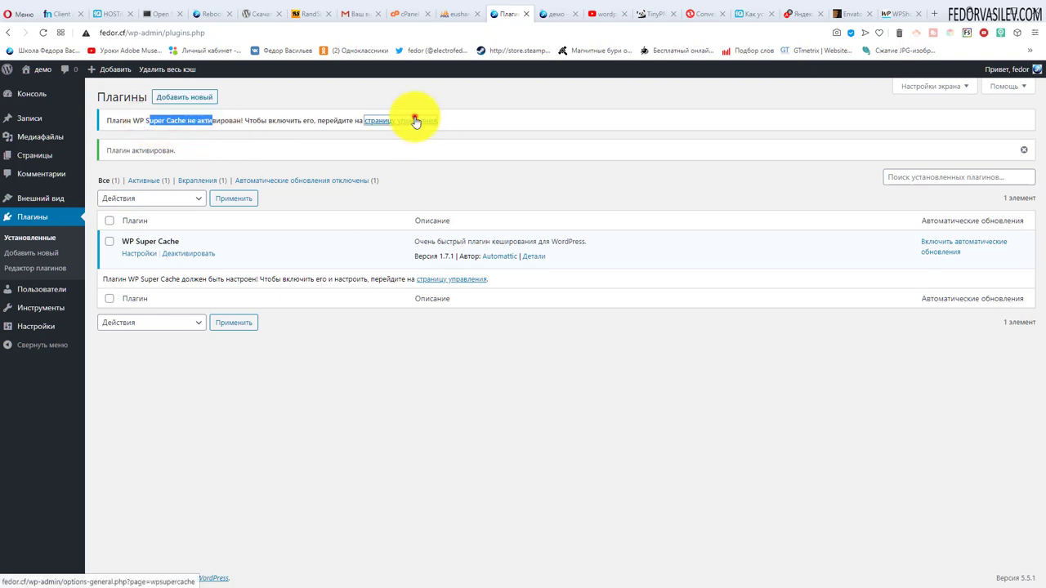
click(415, 121)
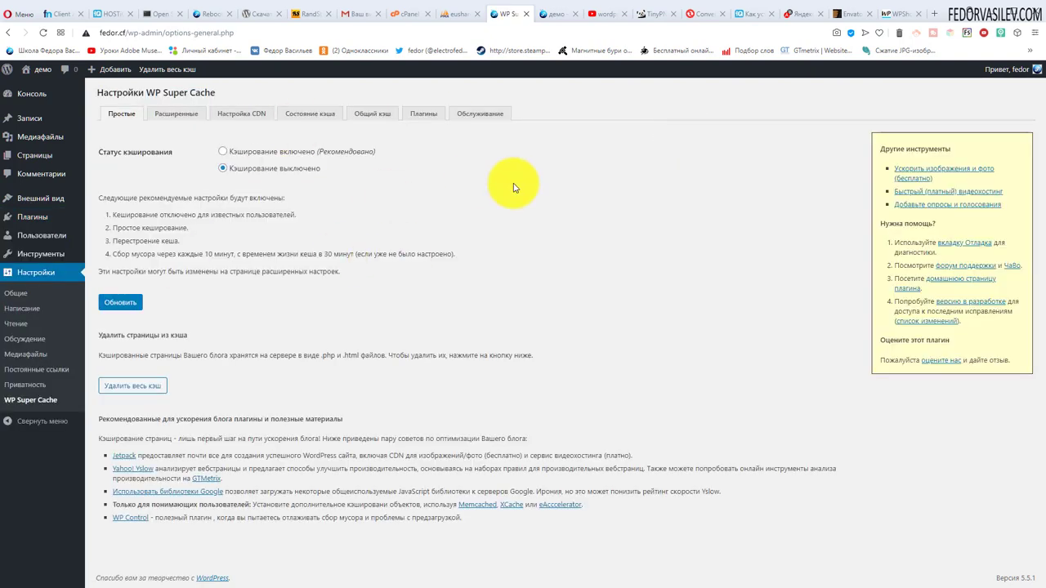
click(222, 151)
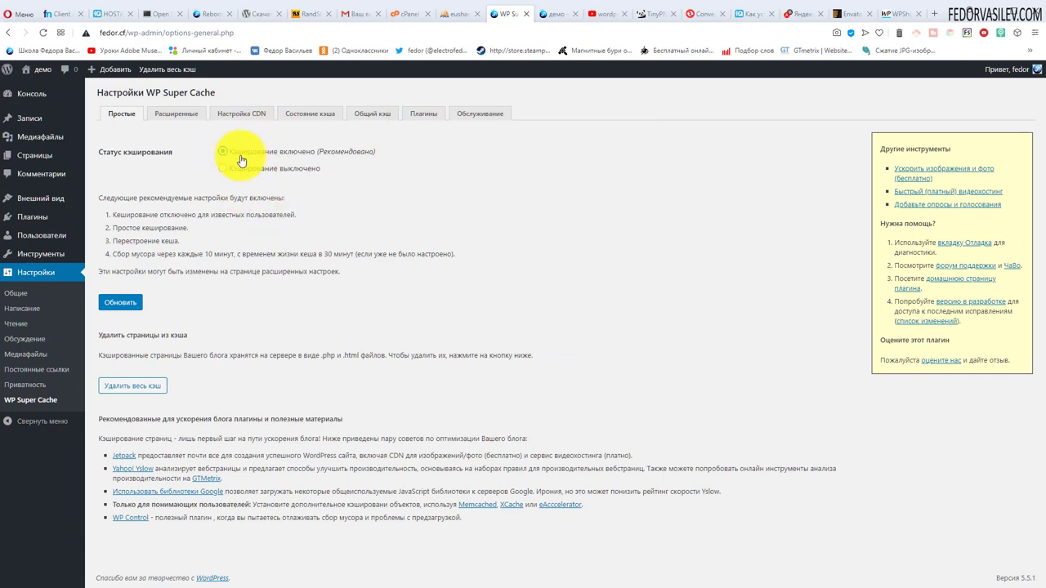
click(120, 302)
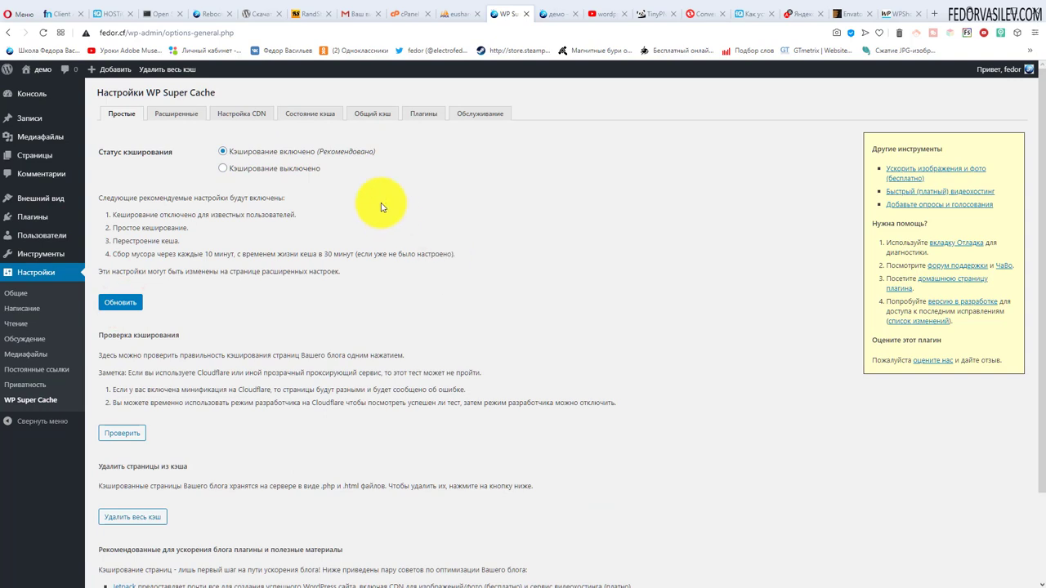
- Reload the WordPress database structure in phpMyAdmin to check its tables, and return to the WP Super Cache settings
click(457, 14)
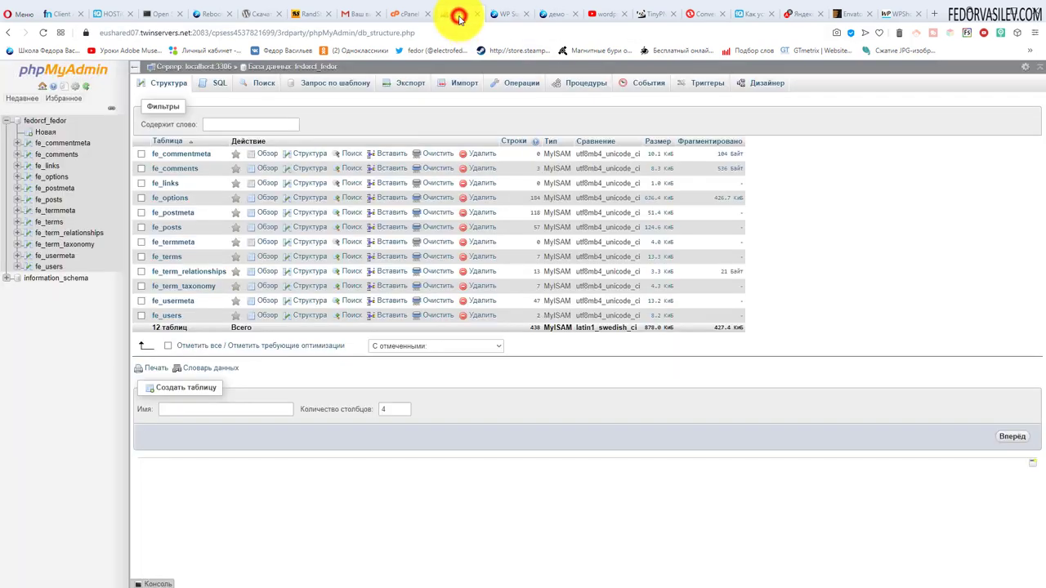
click(43, 33)
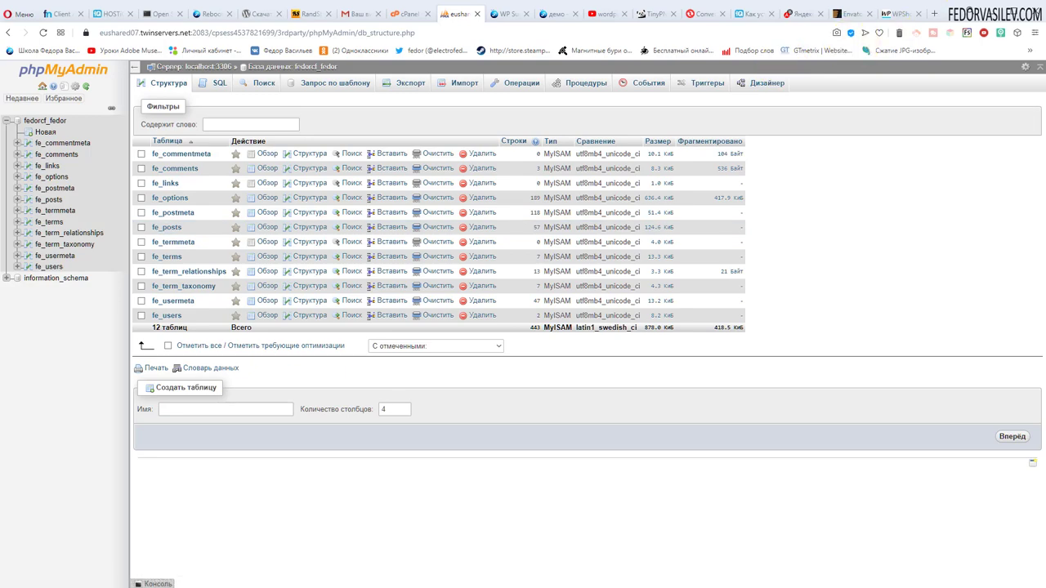
key(ctrl+Tab)
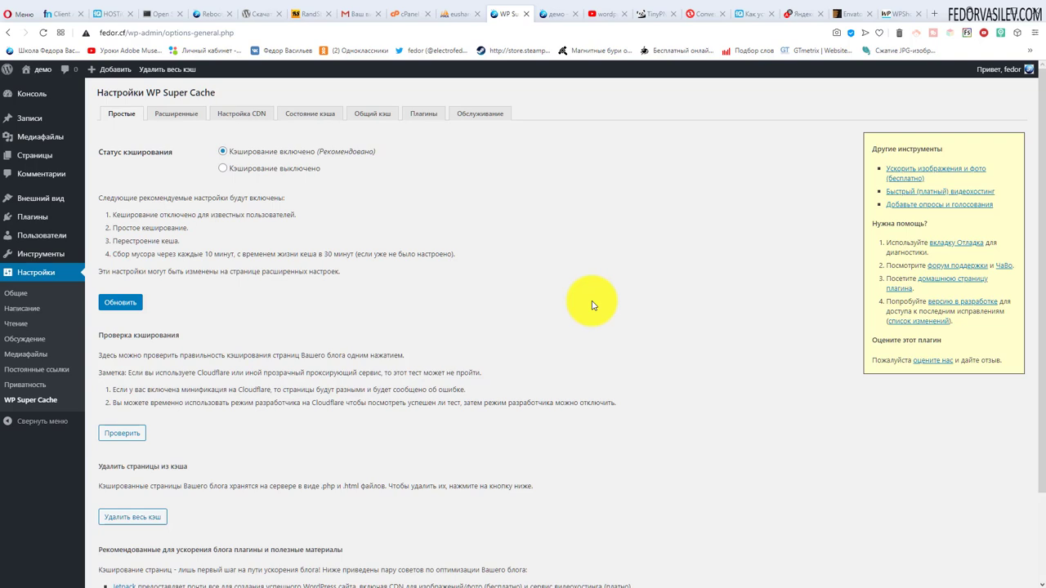
- Switch to the WPShop site and look through its catalogue of premium WordPress templates
click(897, 14)
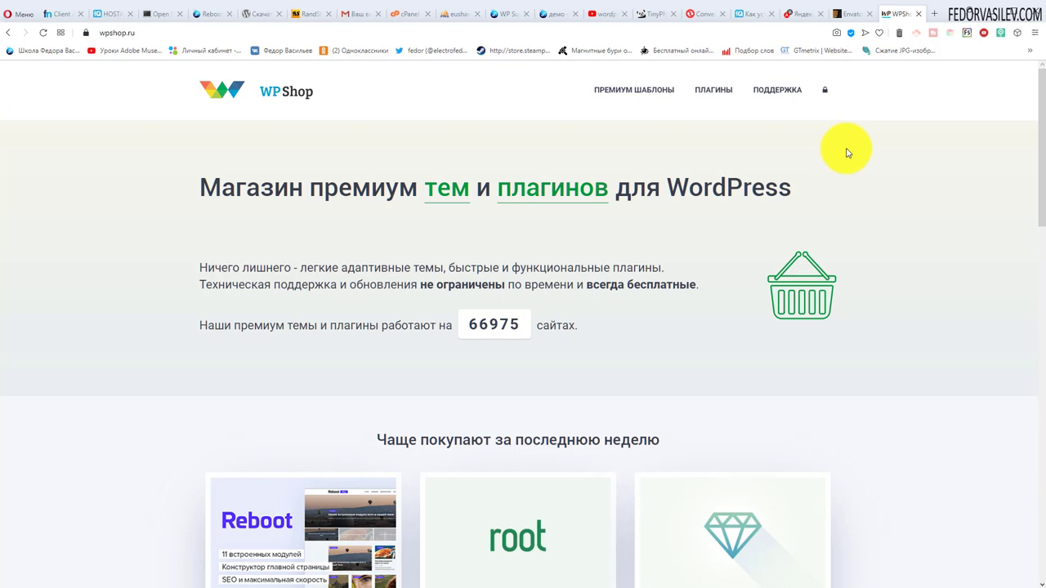
scroll(847, 153, down, 2)
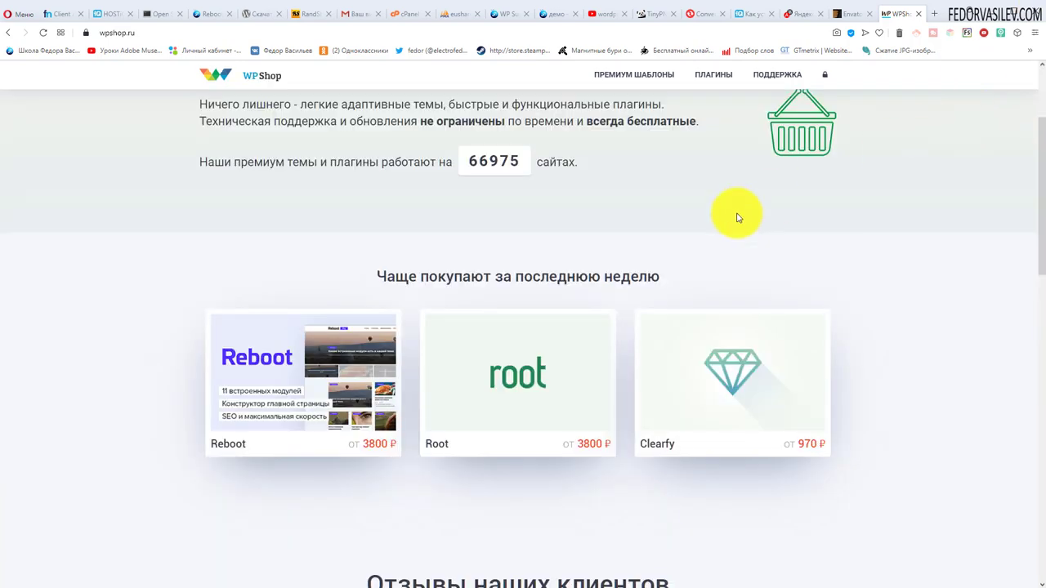
scroll(469, 199, up, 2)
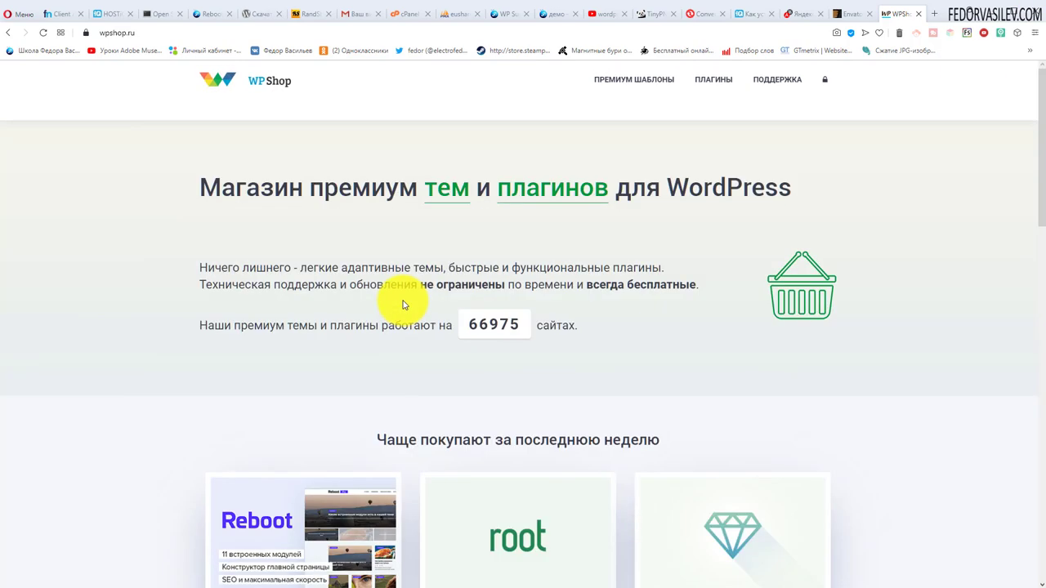
click(635, 90)
scroll(526, 188, down, 3)
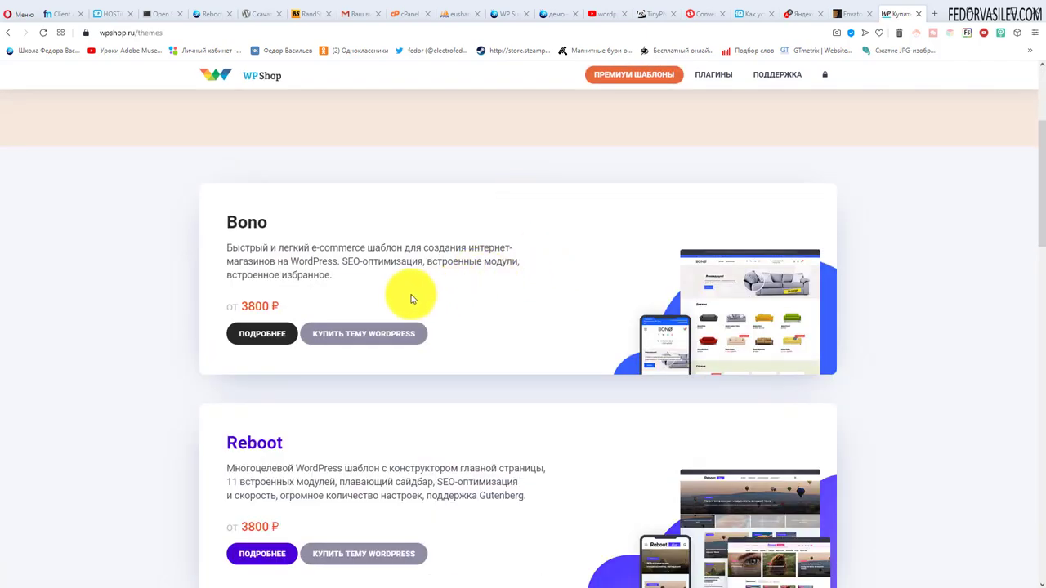
scroll(661, 242, down, 1)
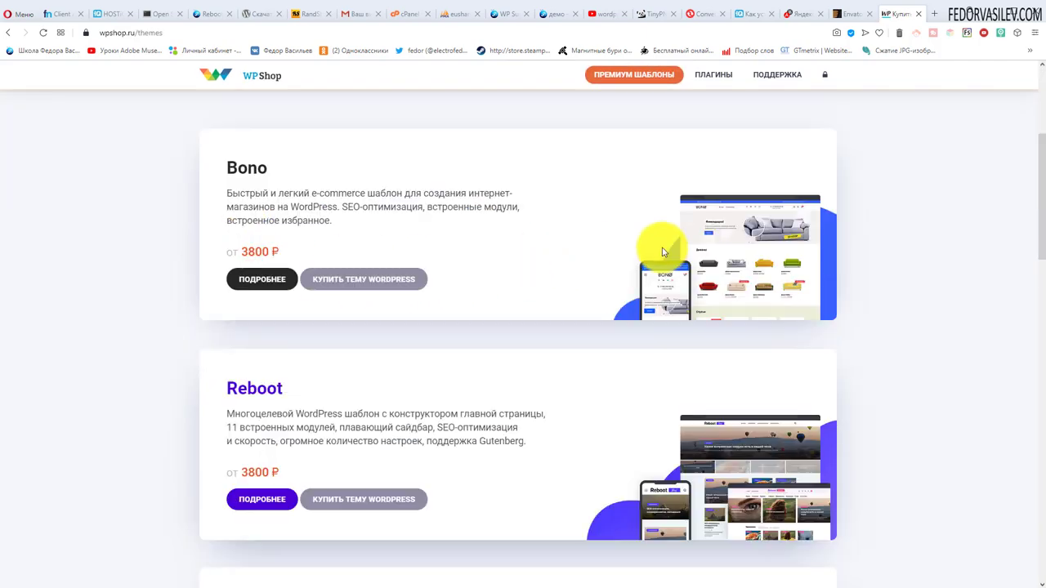
scroll(690, 245, down, 3)
scroll(692, 235, down, 9)
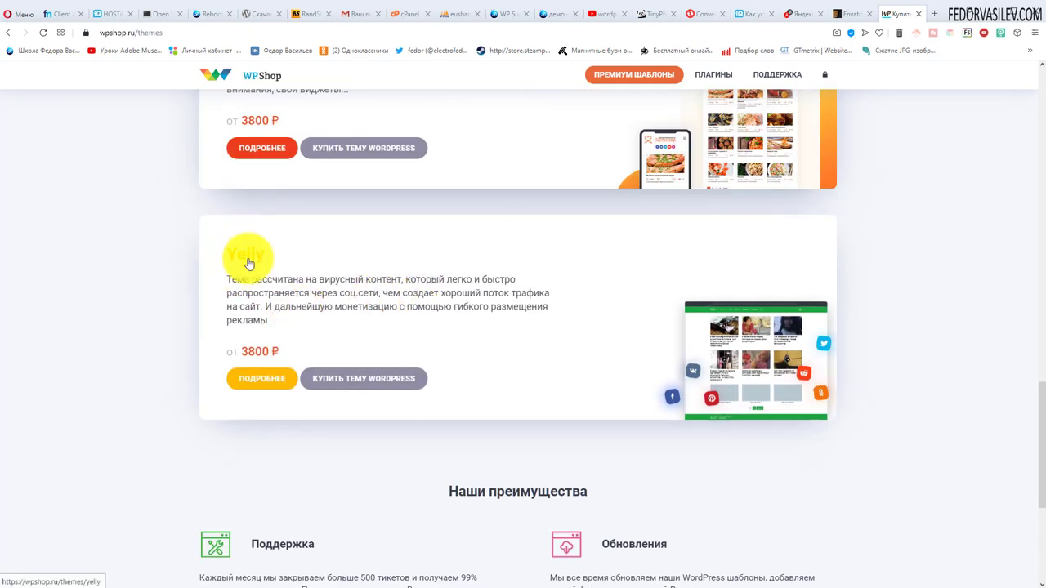
- Open the Yelly theme's page and review its social, SEO and advertising features through to the license section
click(249, 261)
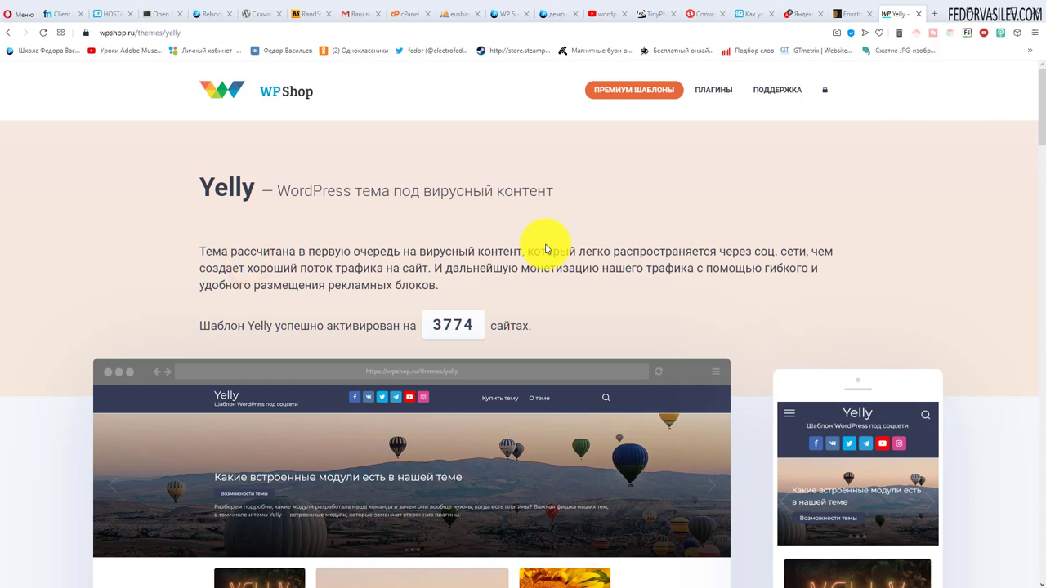
scroll(449, 226, down, 5)
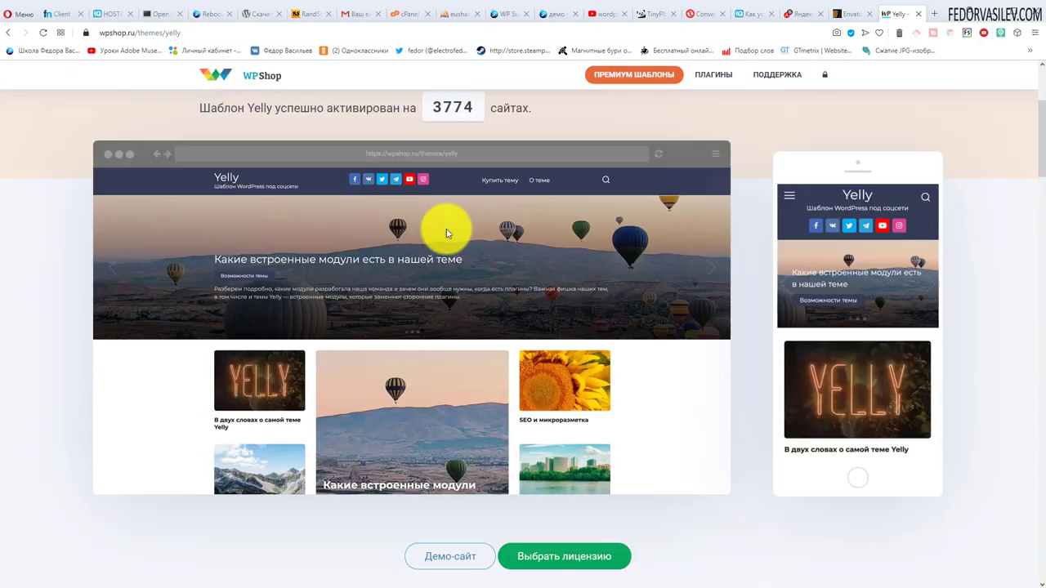
scroll(448, 229, down, 5)
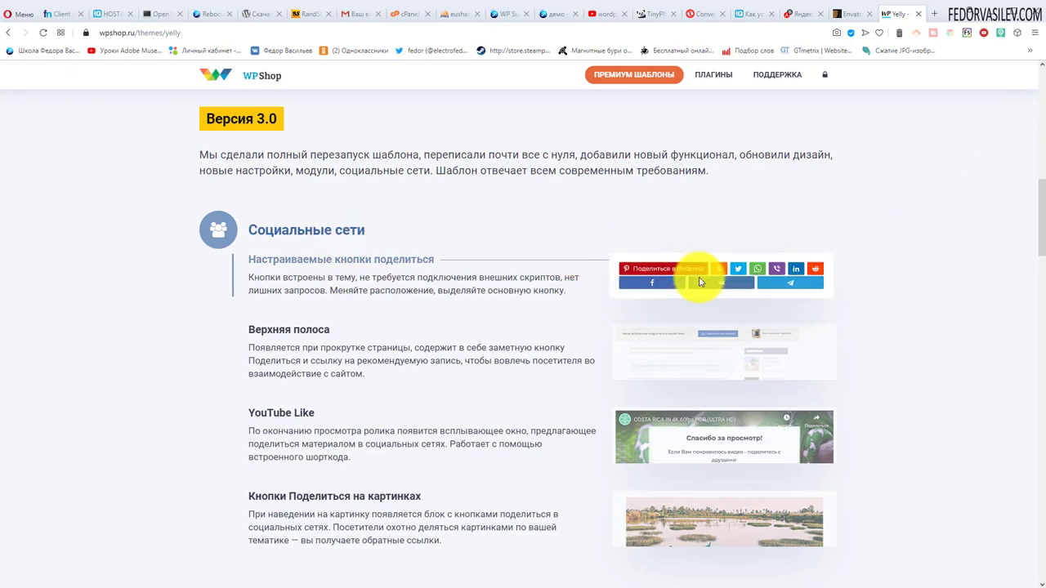
scroll(699, 282, down, 1)
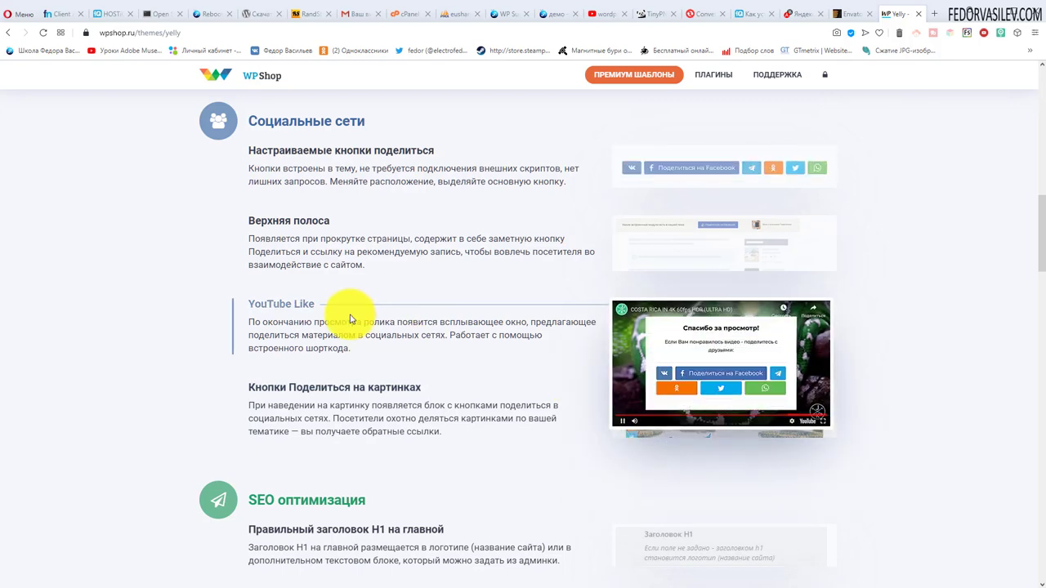
scroll(349, 318, down, 4)
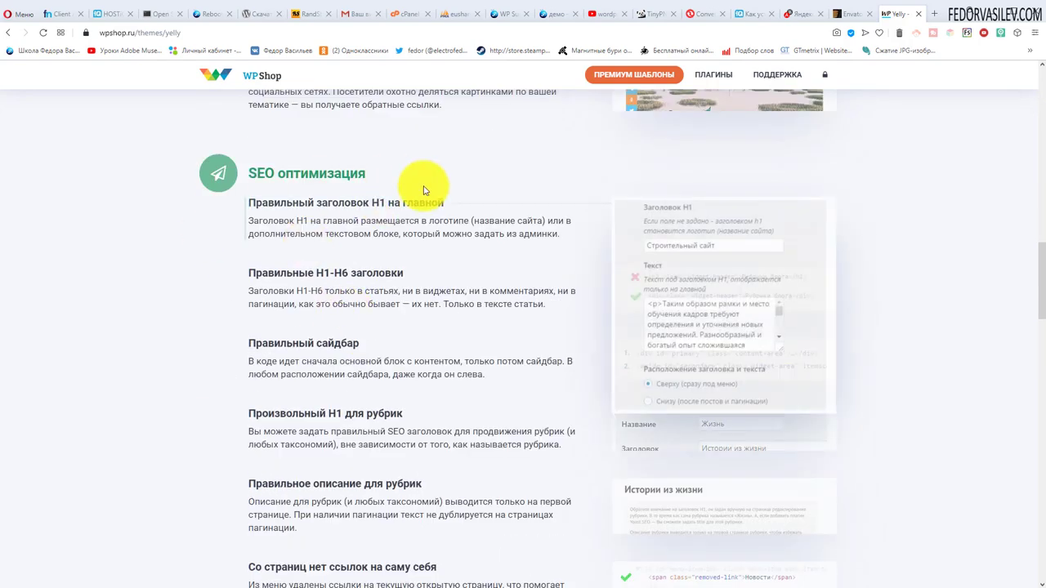
scroll(409, 204, down, 7)
scroll(401, 221, down, 4)
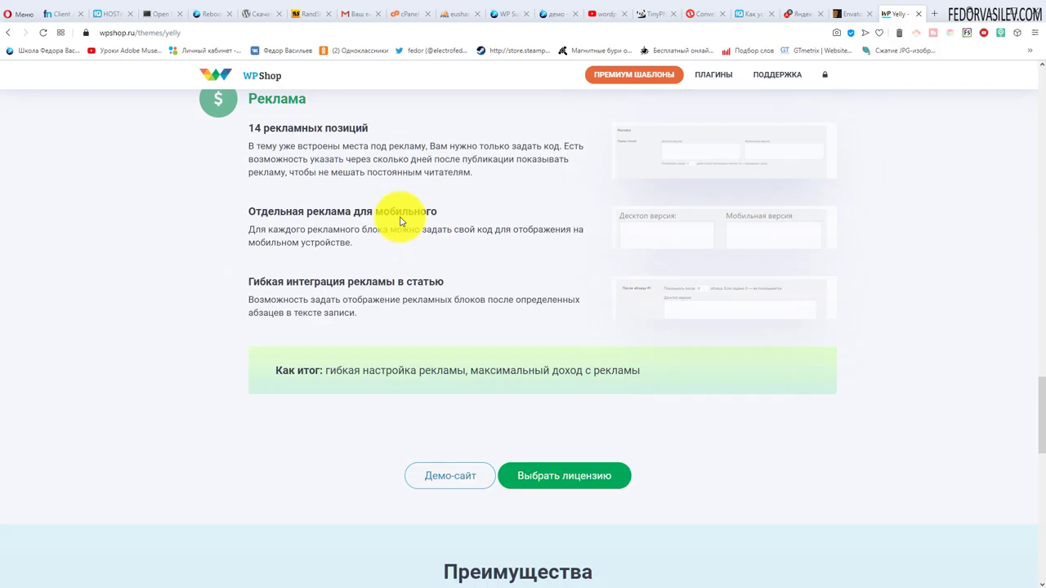
scroll(400, 217, down, 7)
scroll(400, 217, down, 3)
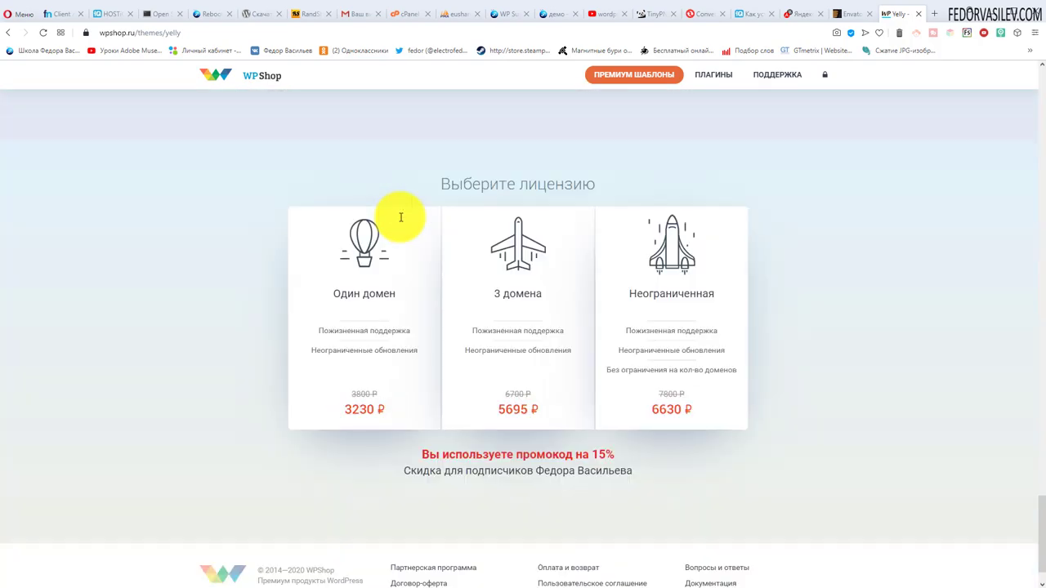
- Examine the Yelly license options and the promo code note, and return to the start of the theme's page
drag(621, 456, 409, 485)
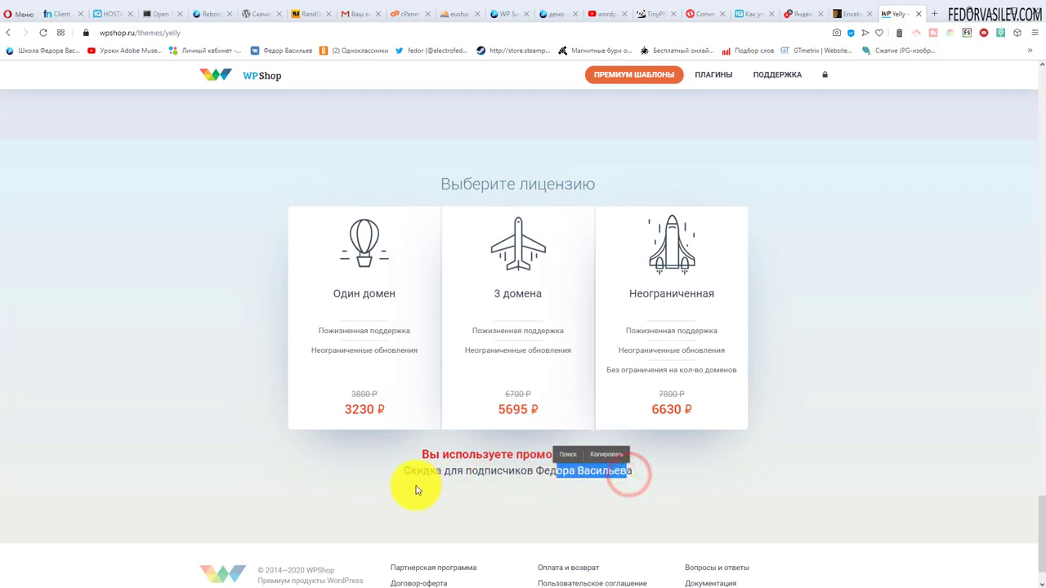
click(415, 485)
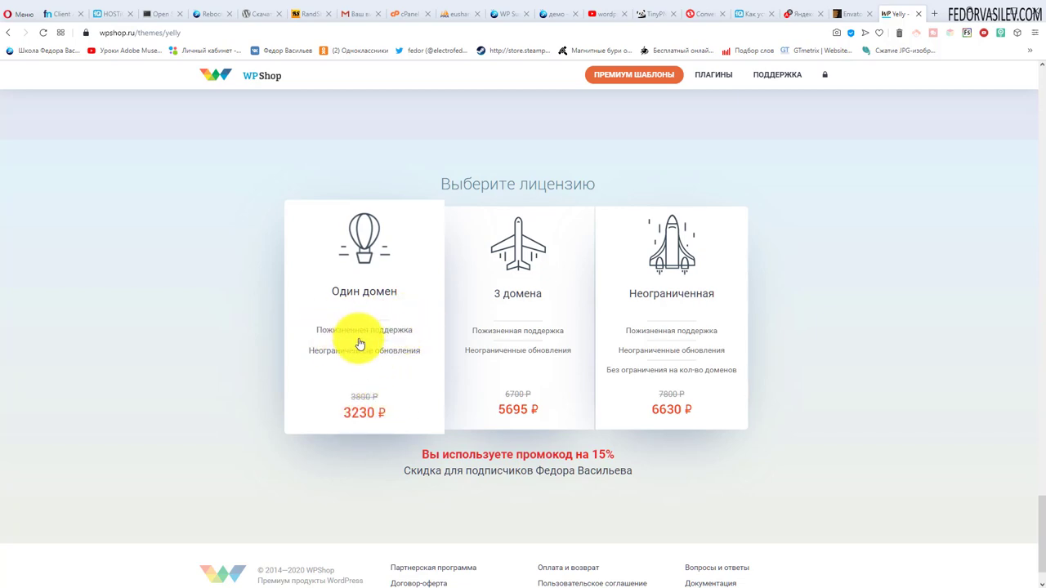
scroll(362, 343, down, 1)
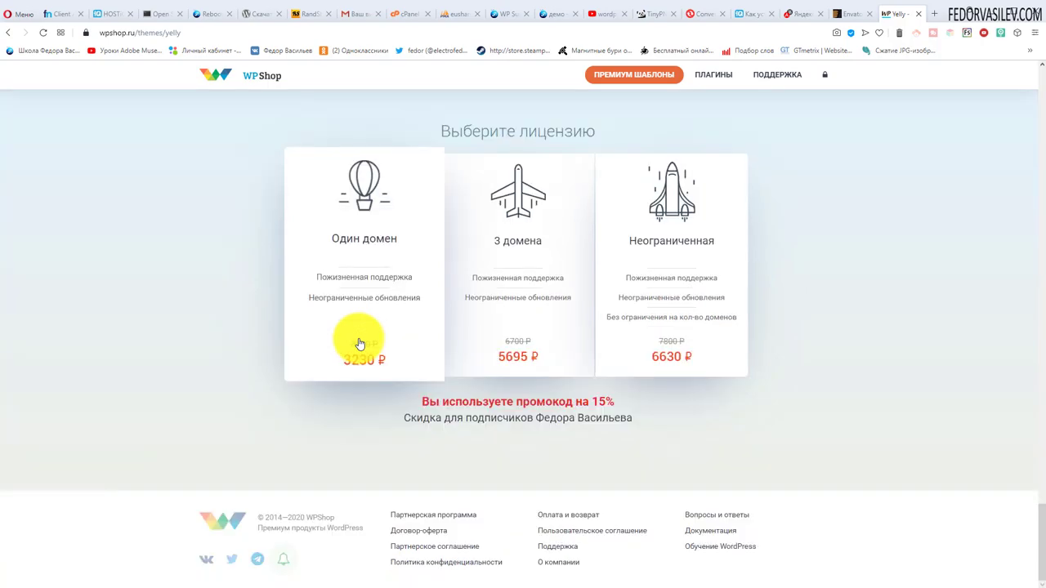
scroll(401, 495, up, 7)
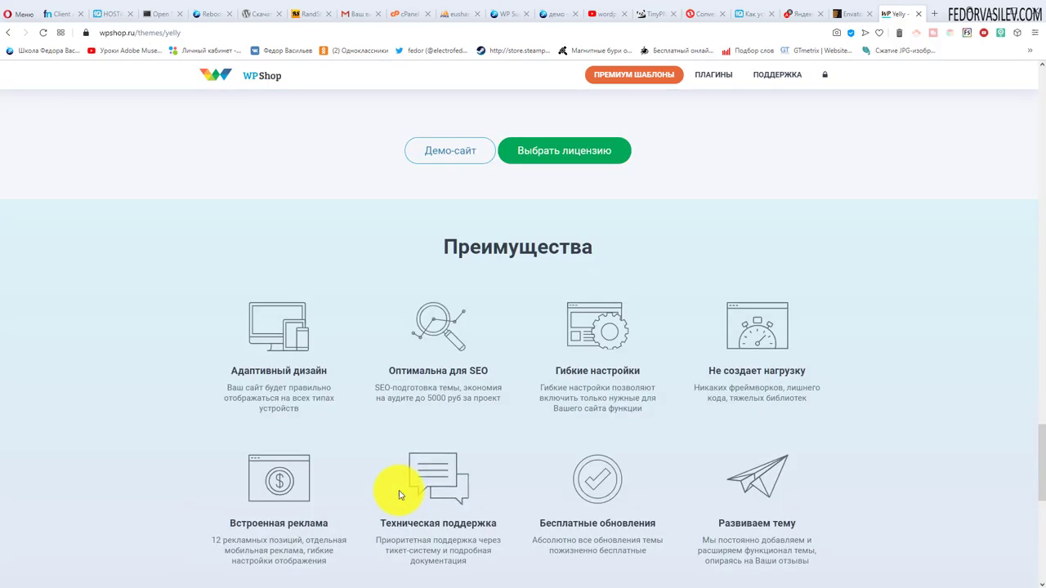
scroll(400, 495, up, 7)
scroll(400, 495, up, 12)
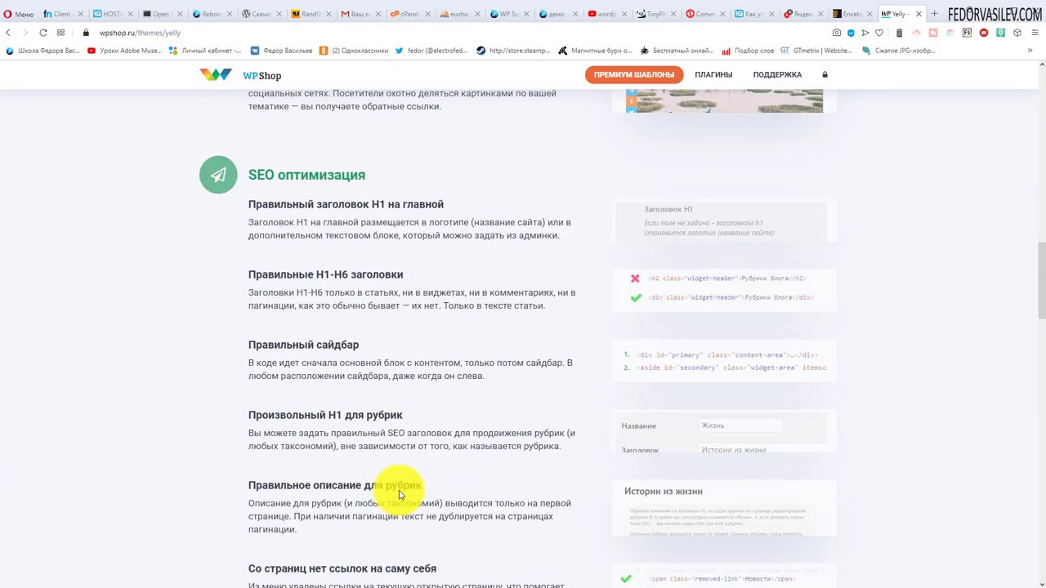
scroll(320, 283, up, 3)
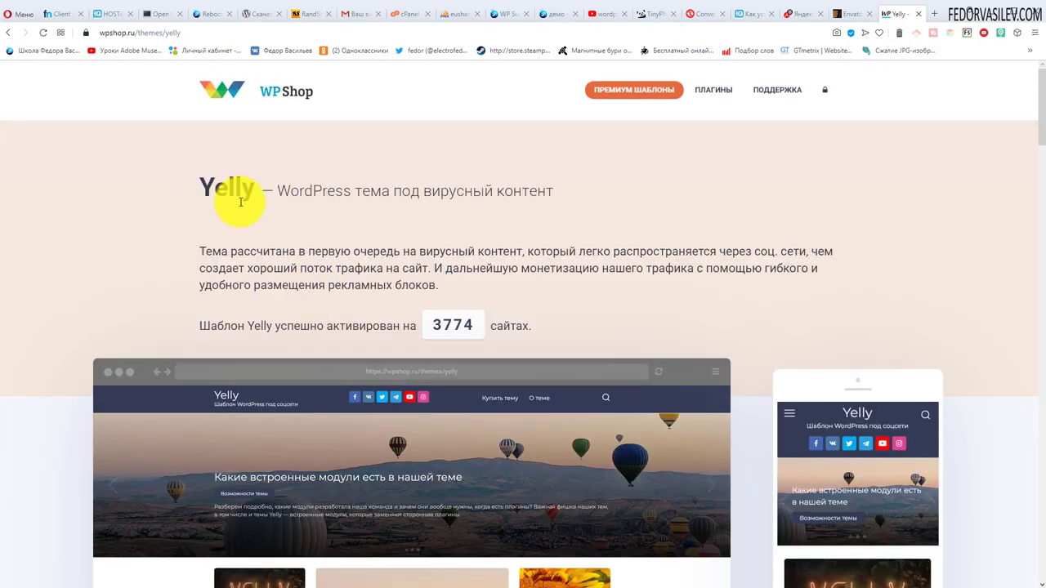
- Go back to the premium template catalogue and look over the themes from Bono to Cook It
click(8, 32)
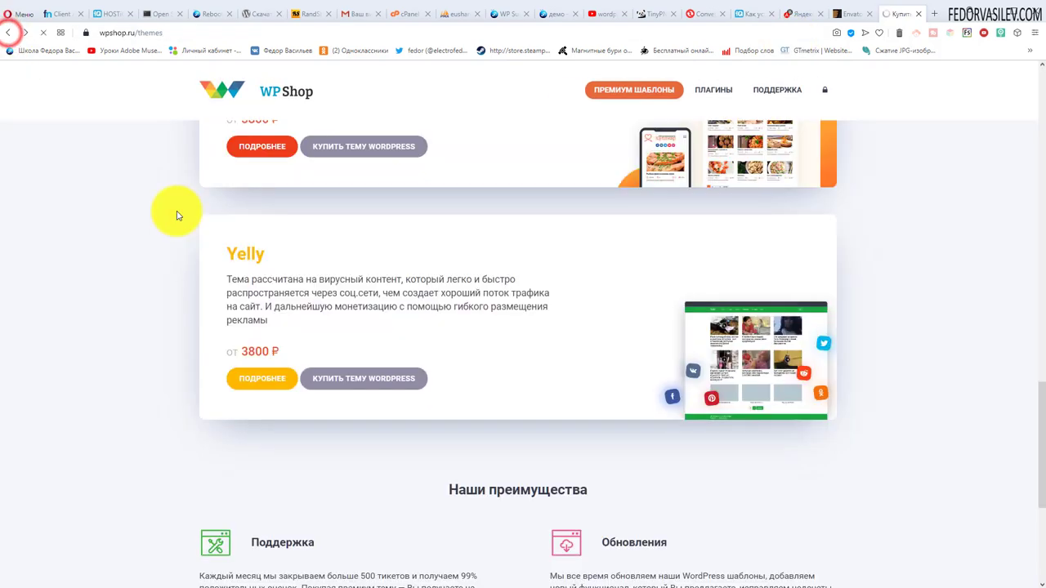
scroll(333, 299, up, 13)
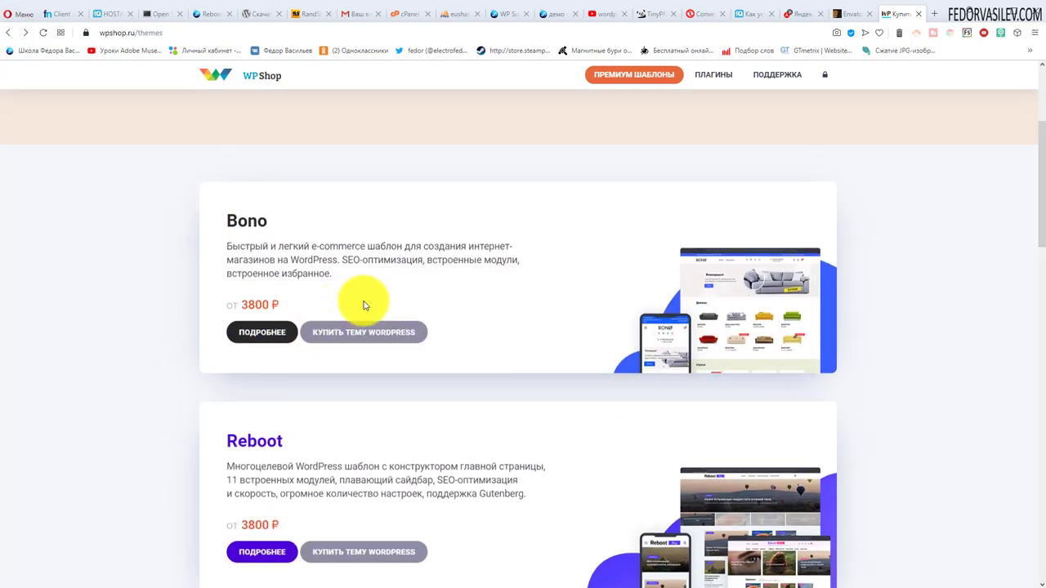
scroll(480, 239, down, 15)
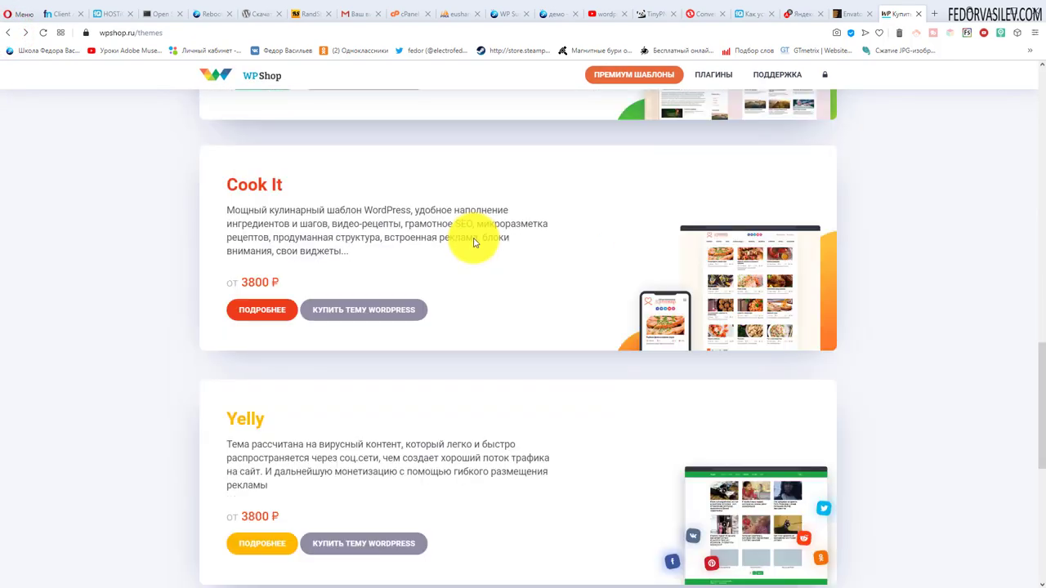
scroll(474, 241, up, 3)
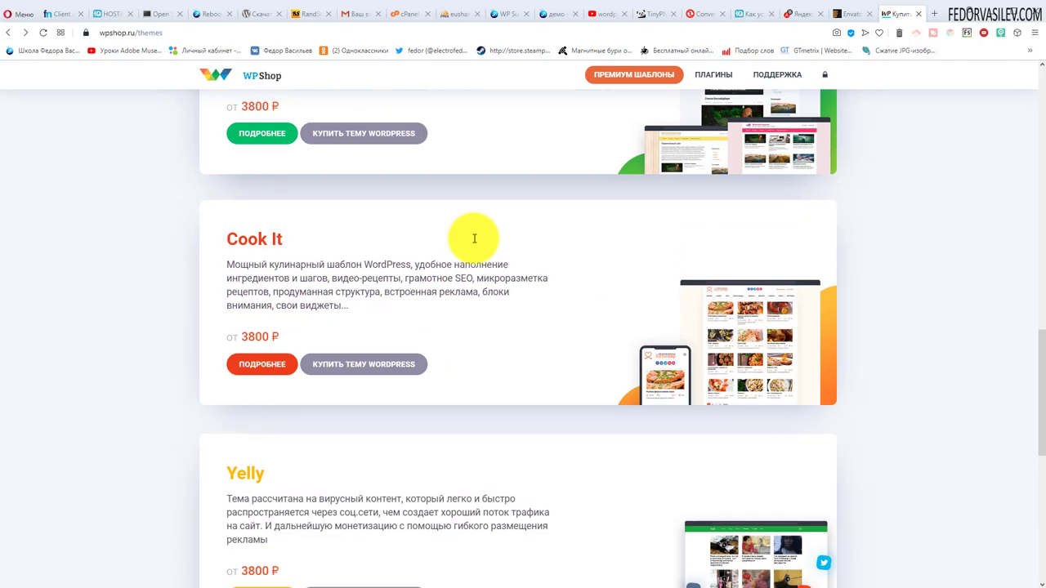
- Switch to the ThemeForest site and look over the WordPress themes listed for the search term "envato"
click(844, 14)
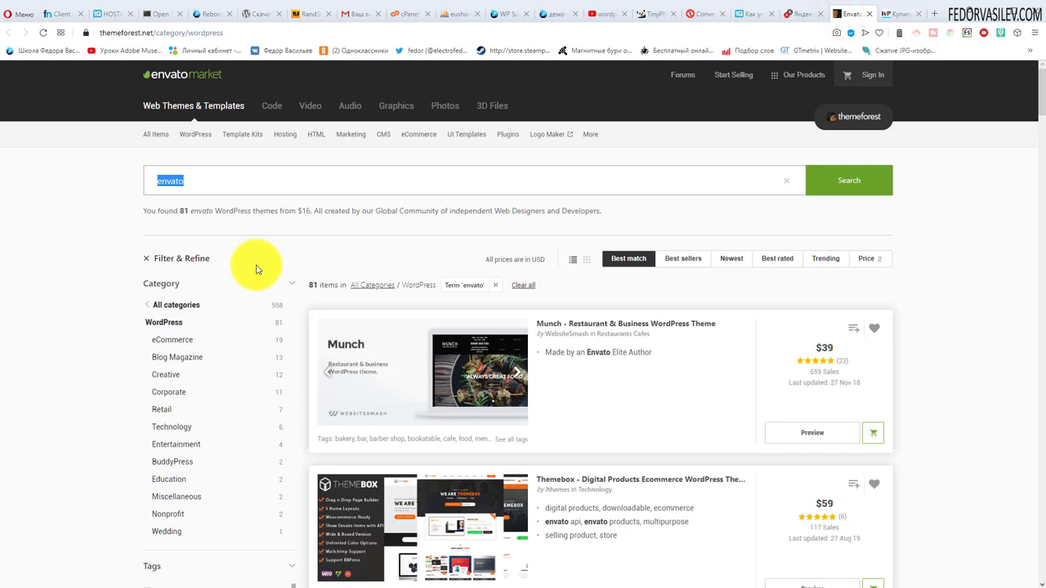
scroll(322, 350, down, 3)
scroll(650, 418, up, 3)
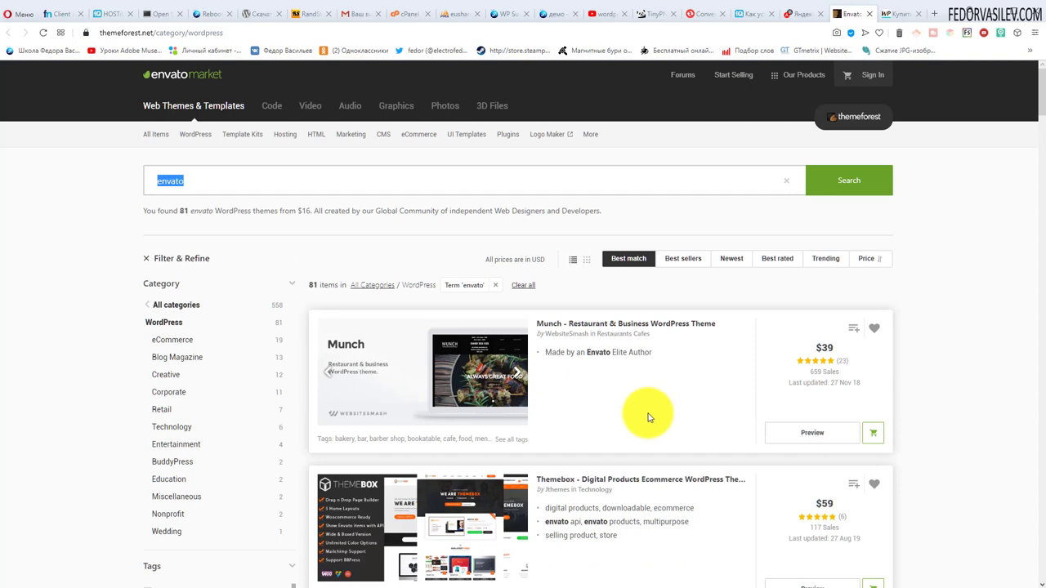
click(256, 182)
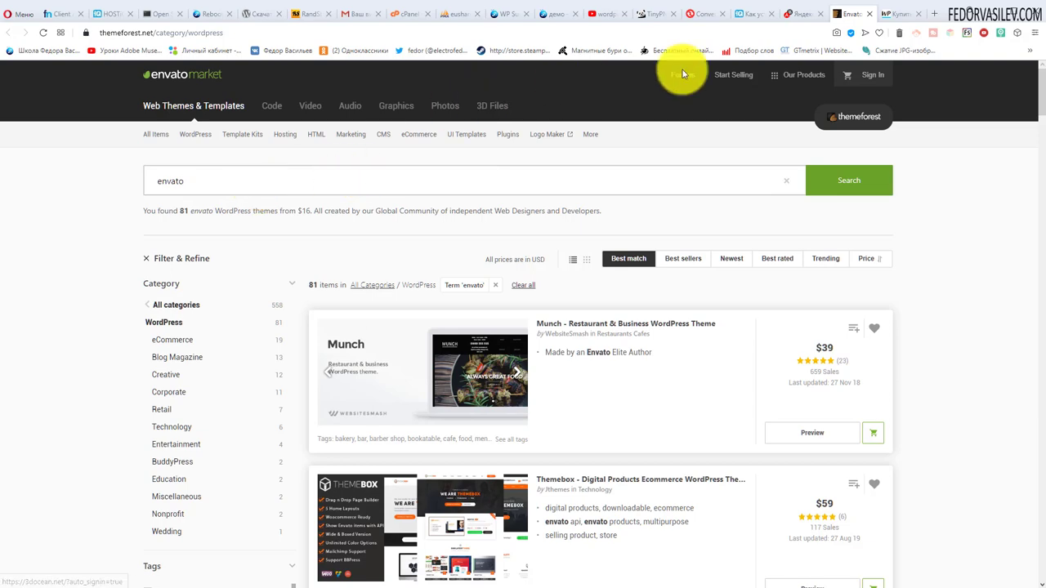
- Return to WPShop's premium templates and review the whole list from Bono, Reboot and JournalX to Yelly
click(897, 12)
scroll(273, 275, up, 12)
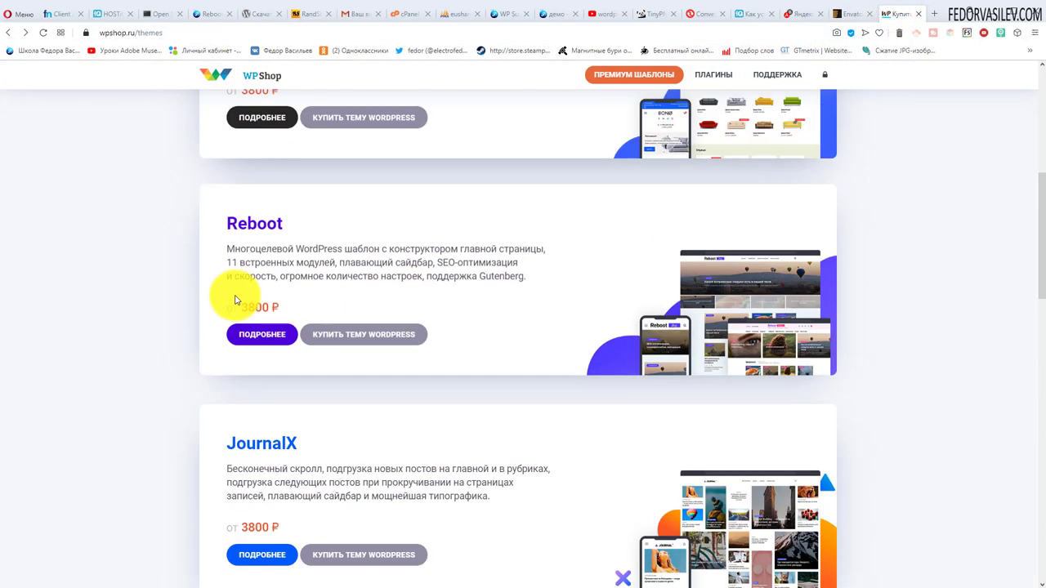
scroll(378, 213, up, 1)
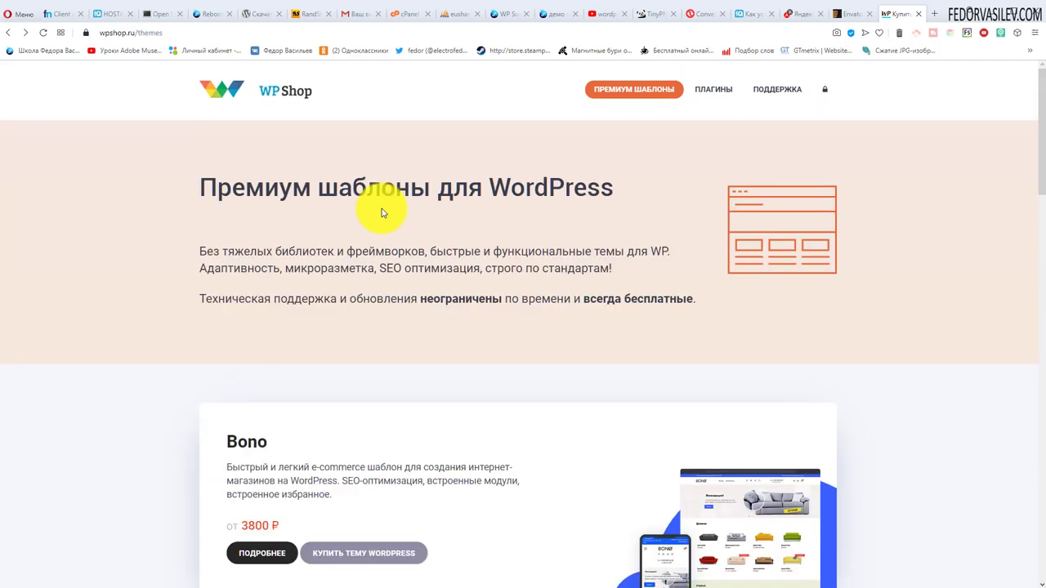
scroll(381, 210, down, 3)
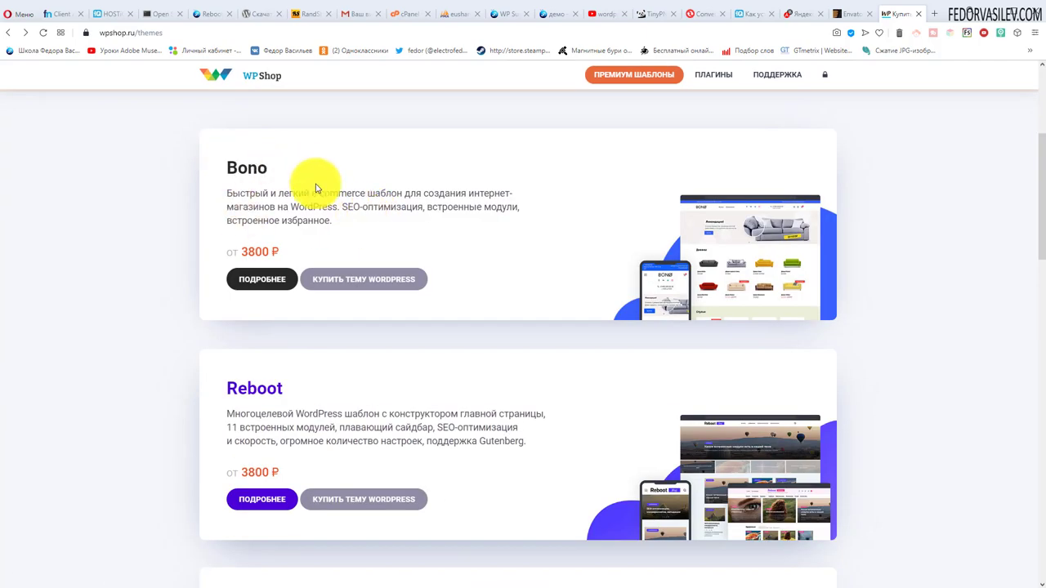
scroll(317, 188, down, 5)
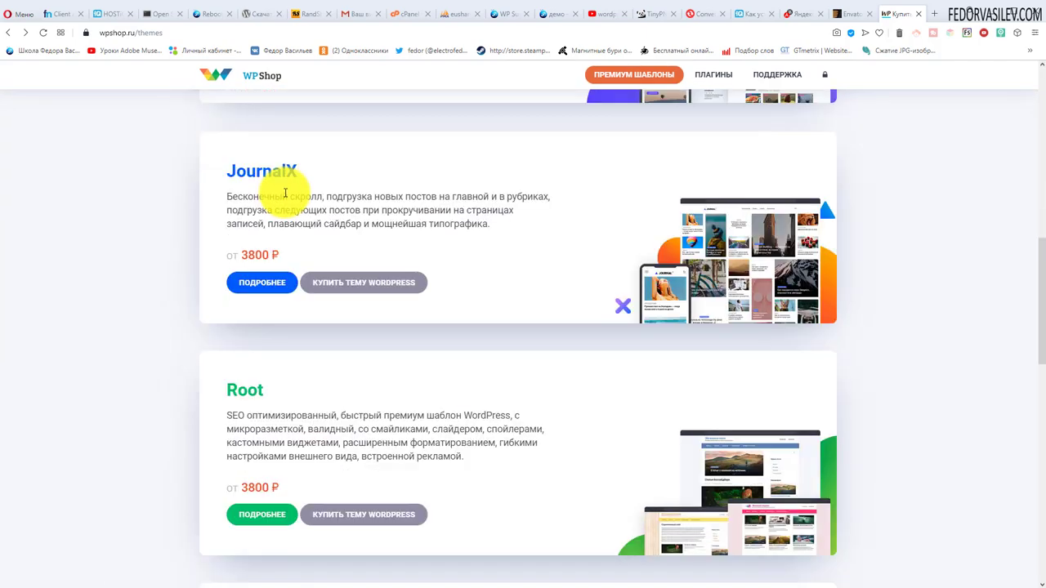
scroll(285, 193, down, 5)
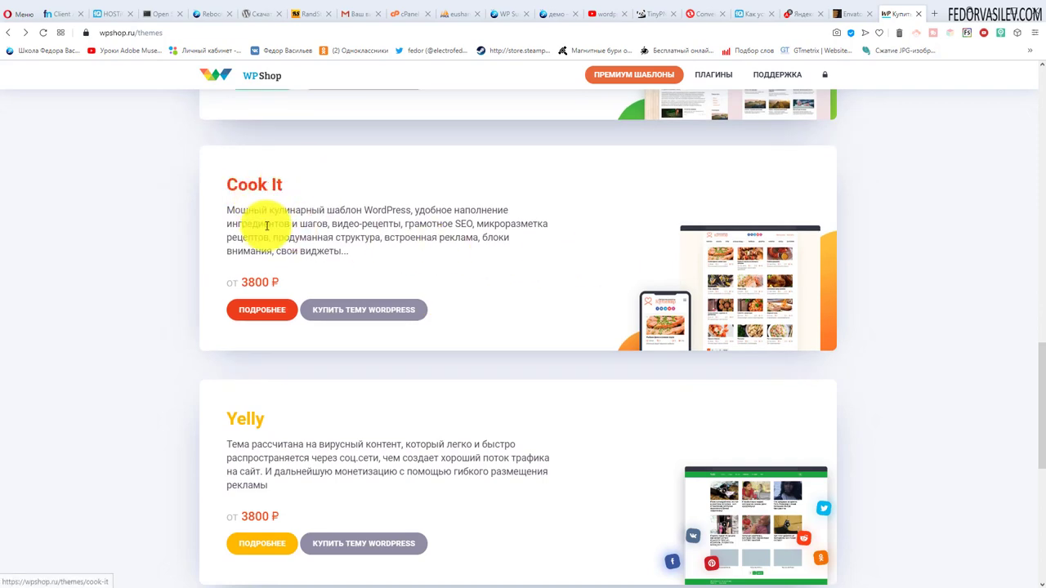
scroll(303, 174, down, 1)
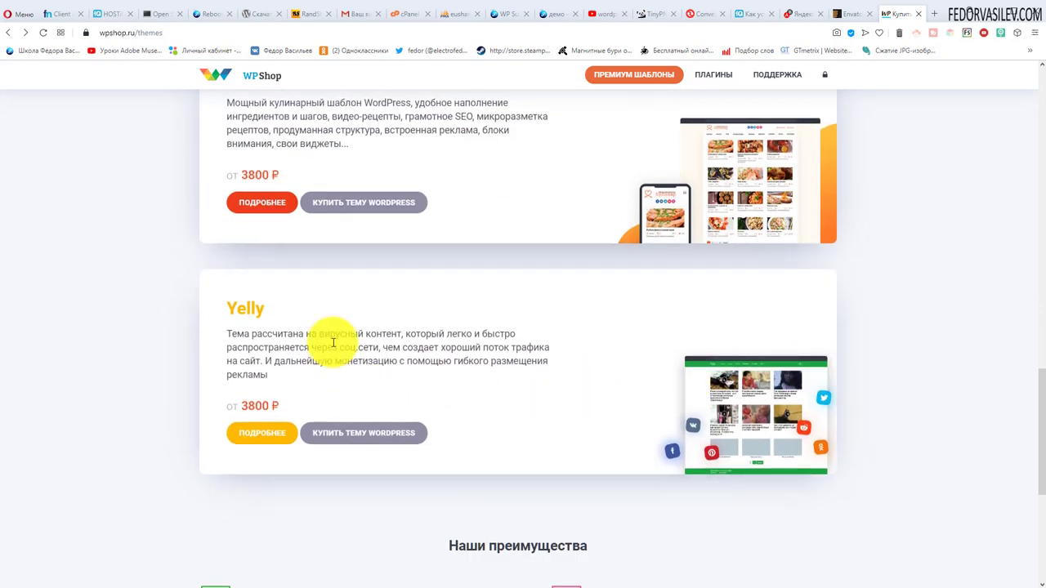
- Look over the Yelly entry and the advantages section in WPShop's catalogue, and return to the Root theme
scroll(334, 343, down, 1)
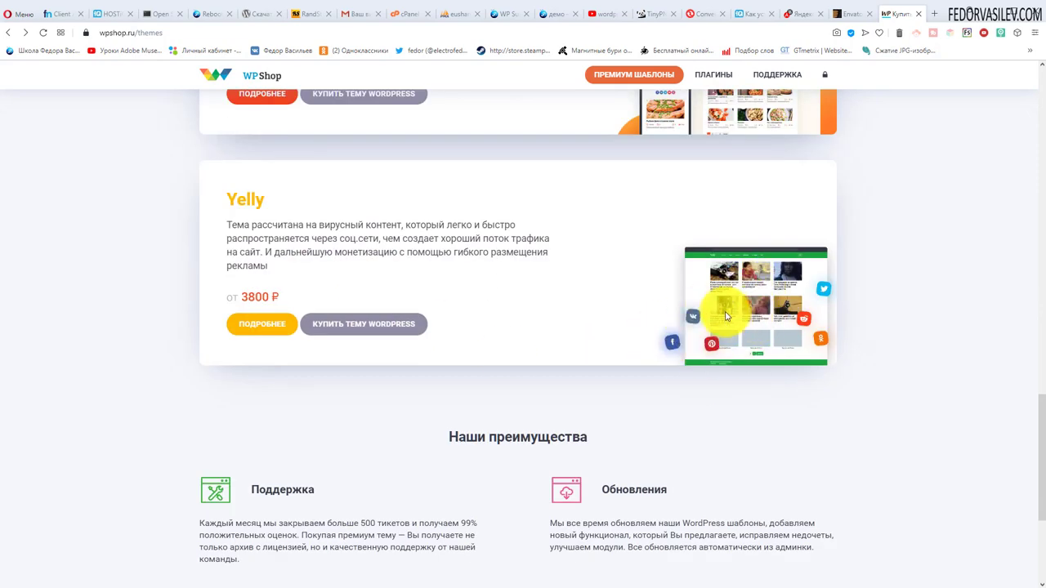
scroll(678, 299, down, 2)
scroll(820, 150, up, 6)
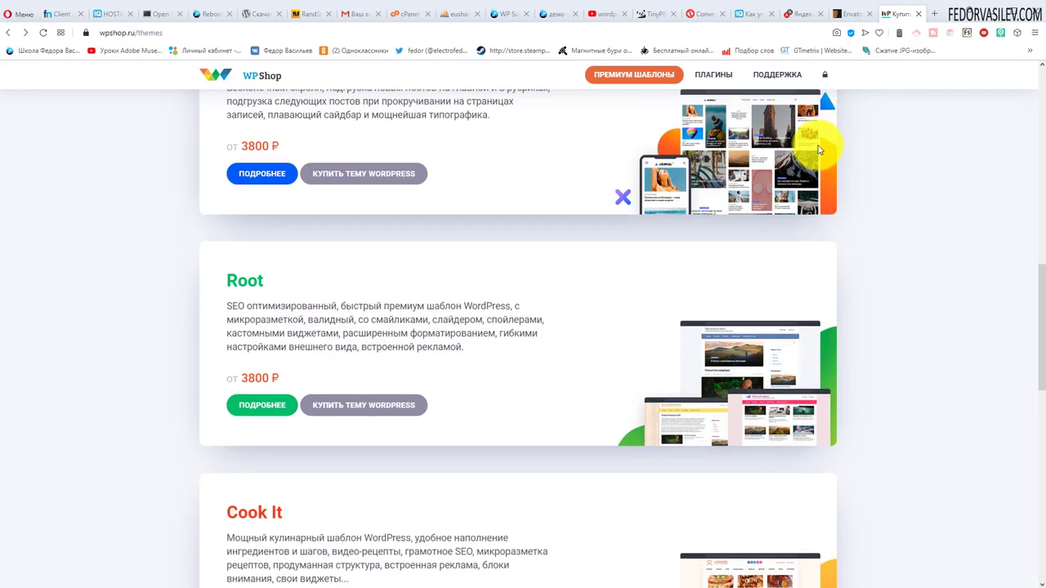
- Switch to ThemeForest and search its WordPress category for "wordpress" instead of "envato"
key(ctrl+shift+Tab)
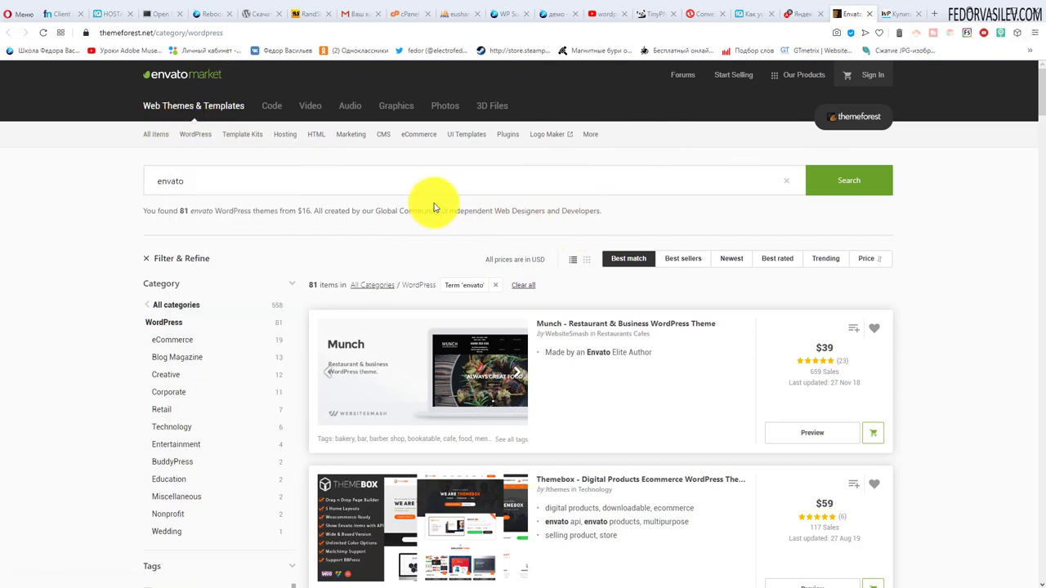
drag(222, 181, 156, 183)
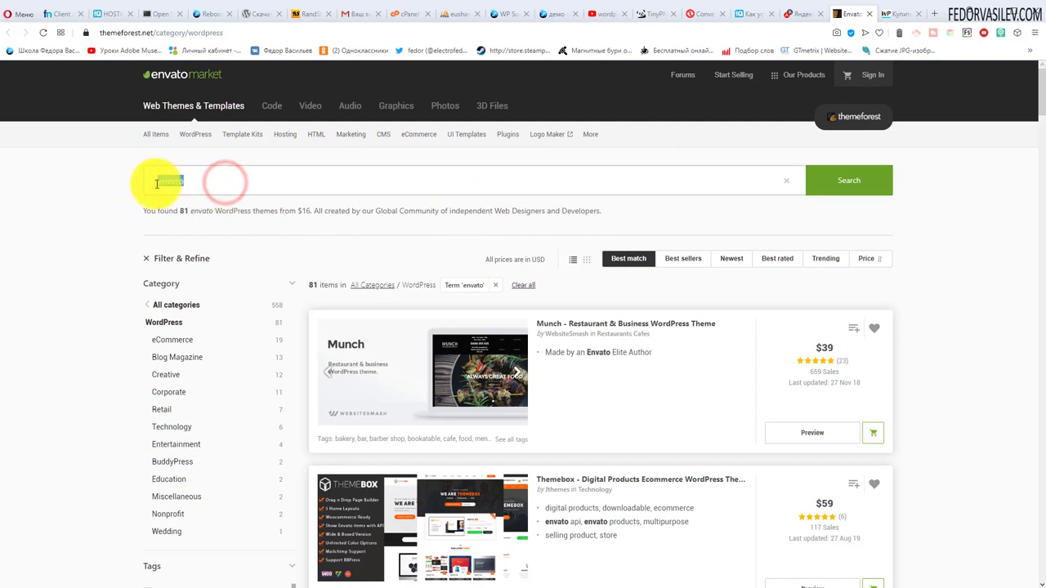
text(wordpress)
key(Return)
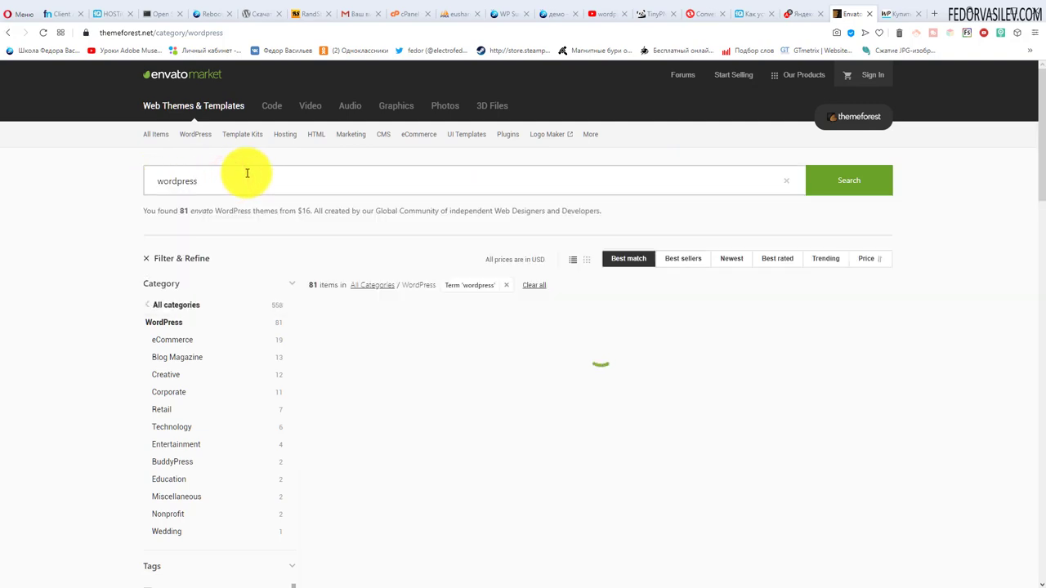
- Examine the prices, sales and features of the listed WordPress themes from Essentials to Inzox, and return to Avada near the start
scroll(261, 261, down, 2)
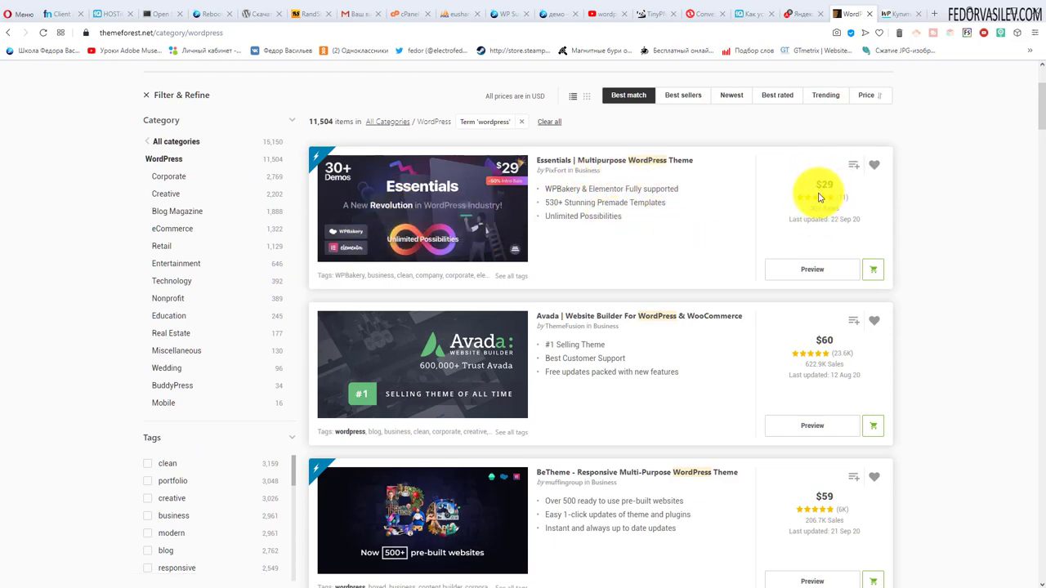
scroll(366, 213, down, 1)
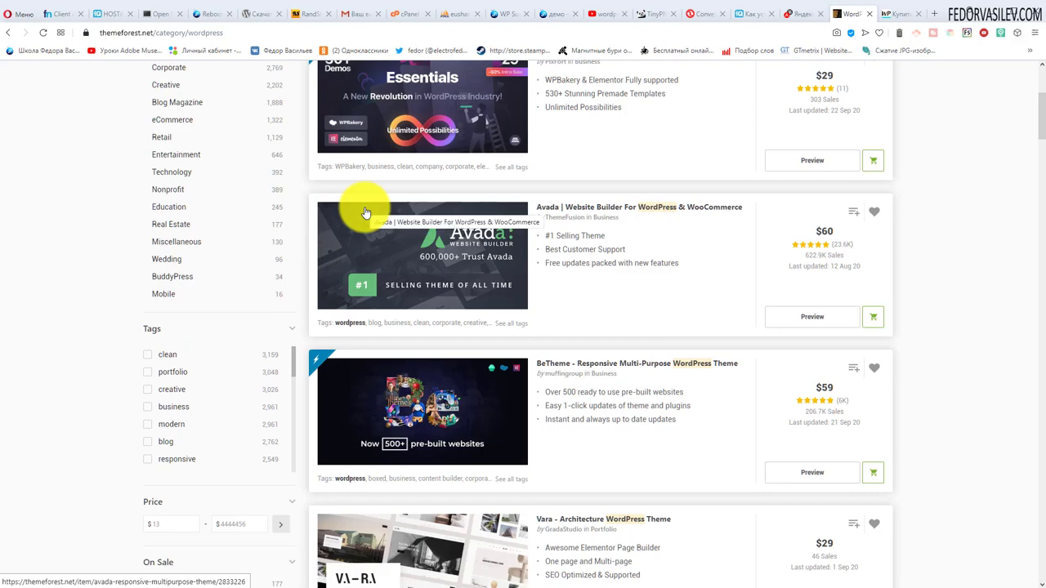
scroll(405, 257, down, 10)
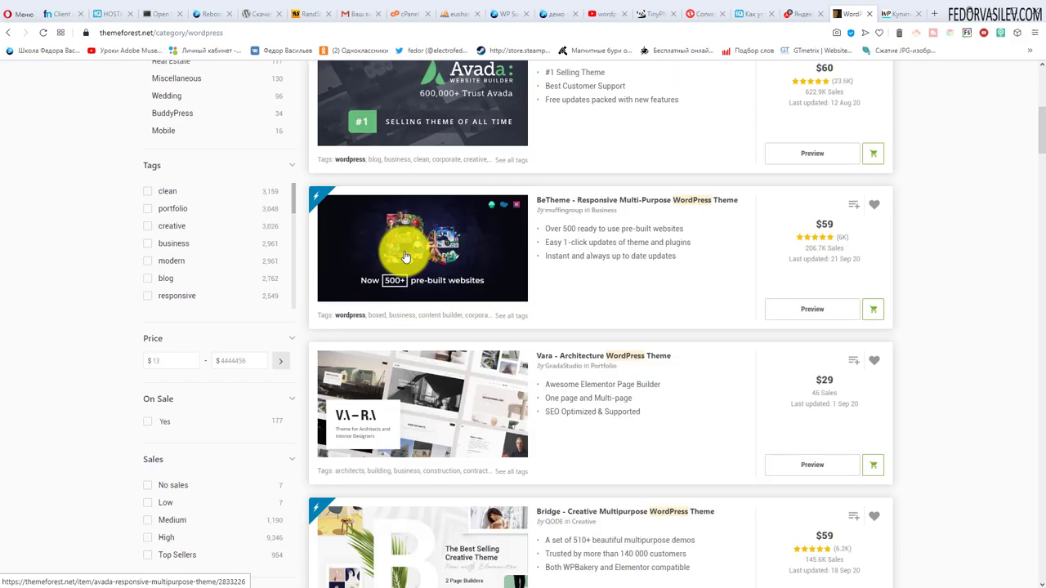
scroll(404, 257, down, 6)
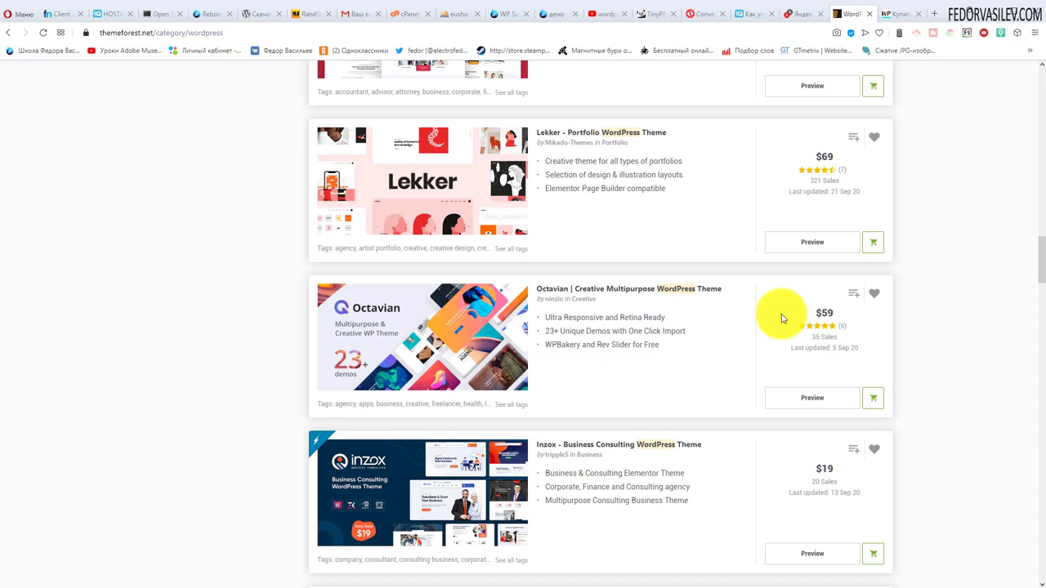
scroll(781, 318, up, 2)
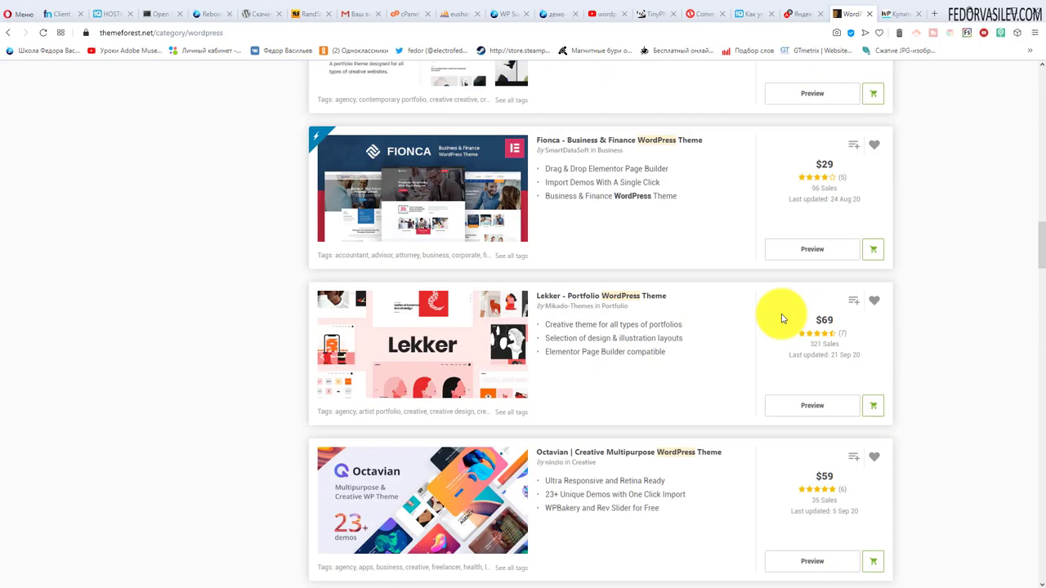
scroll(781, 318, up, 8)
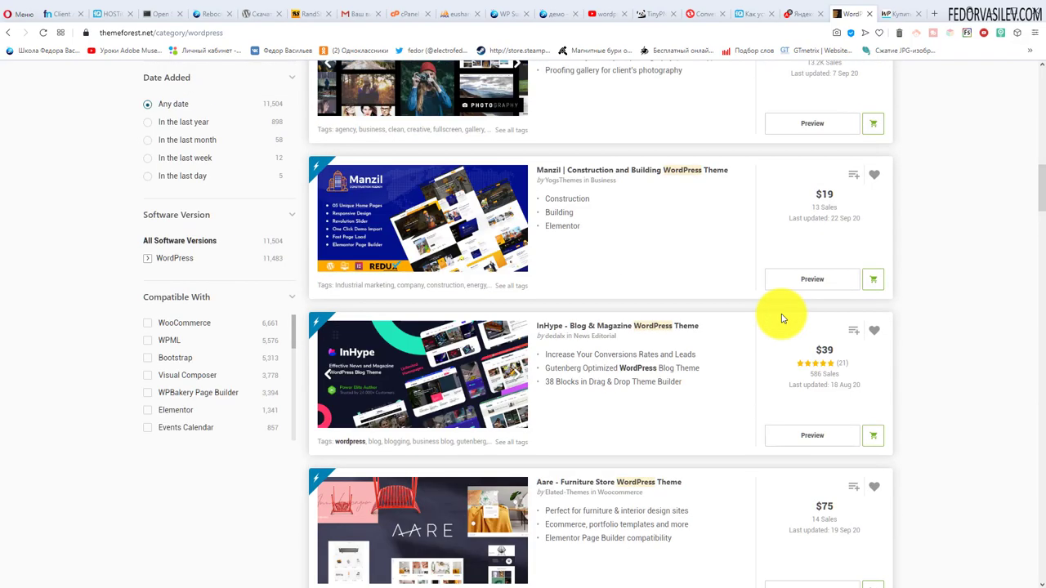
scroll(781, 319, up, 6)
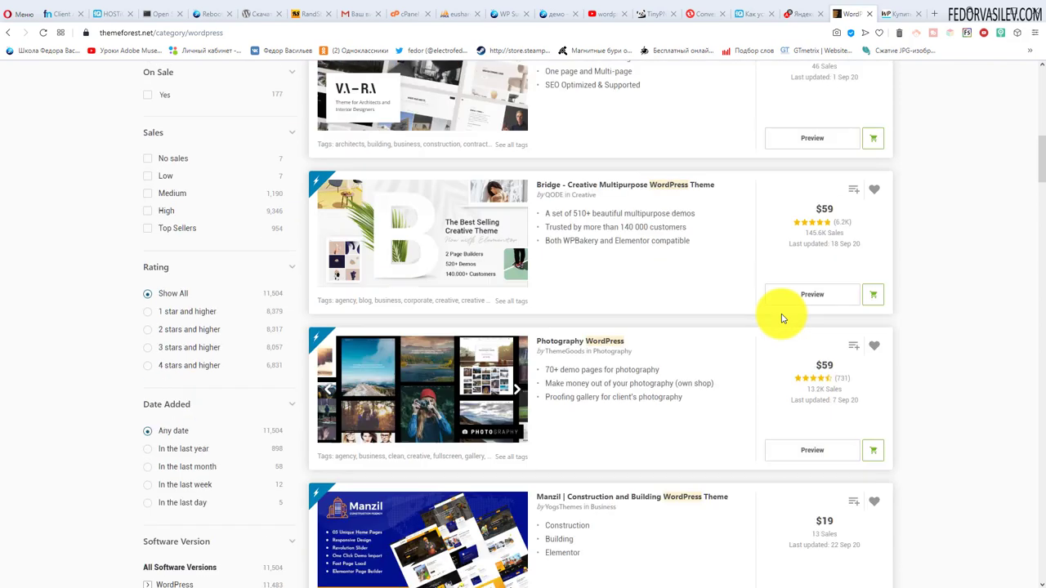
scroll(781, 319, up, 3)
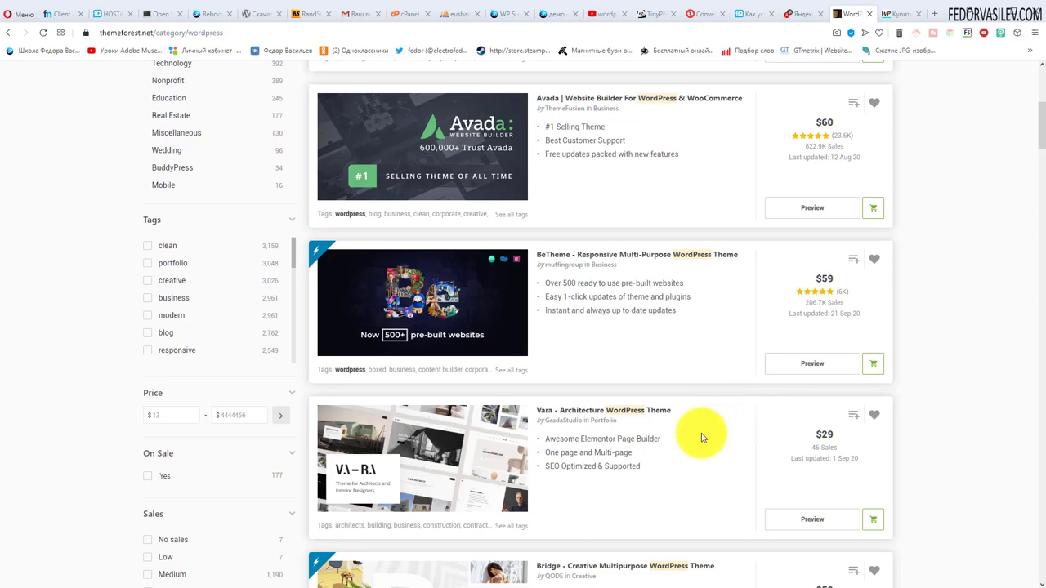
scroll(700, 432, up, 4)
scroll(491, 281, down, 3)
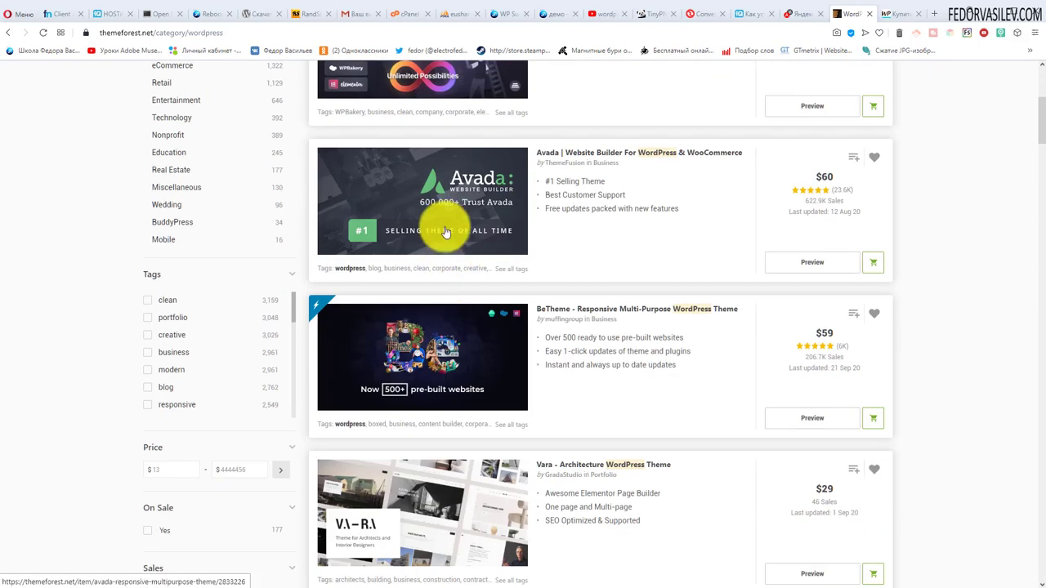
- Switch to the demo site's home page, view it from the header, and go to the WP Super Cache settings page
key(ctrl+Tab)
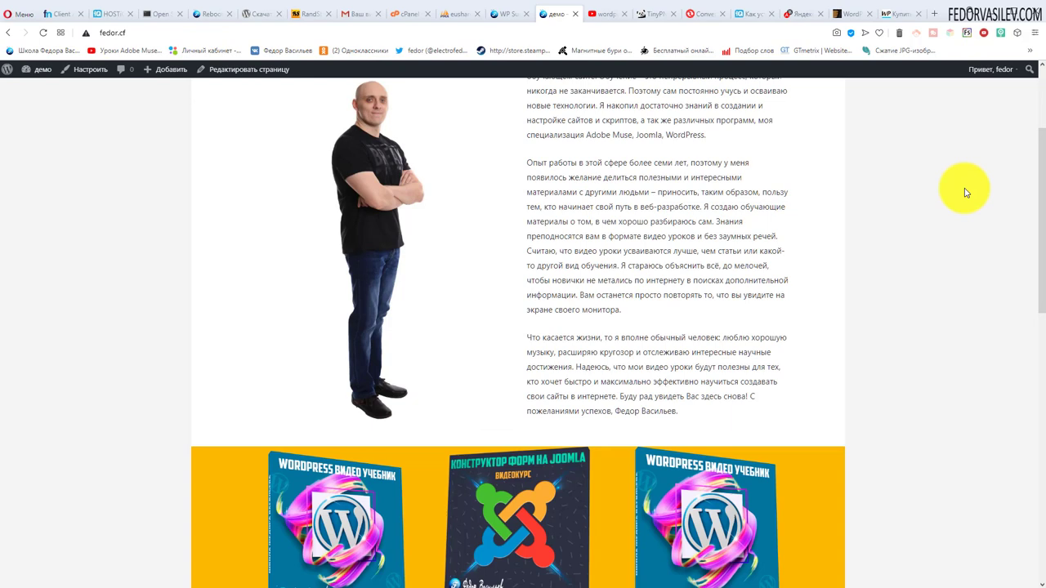
scroll(965, 192, up, 2)
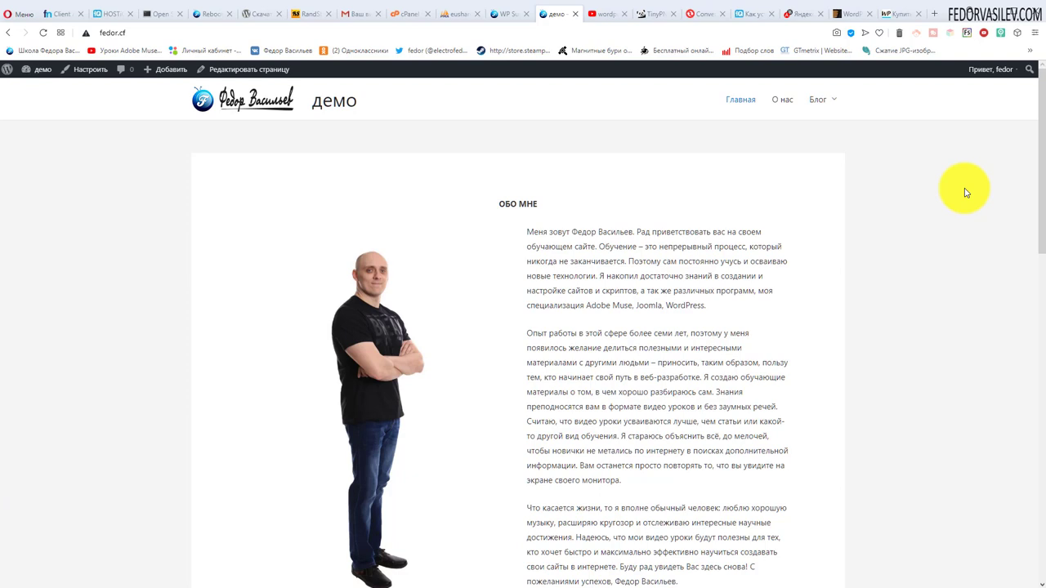
click(506, 14)
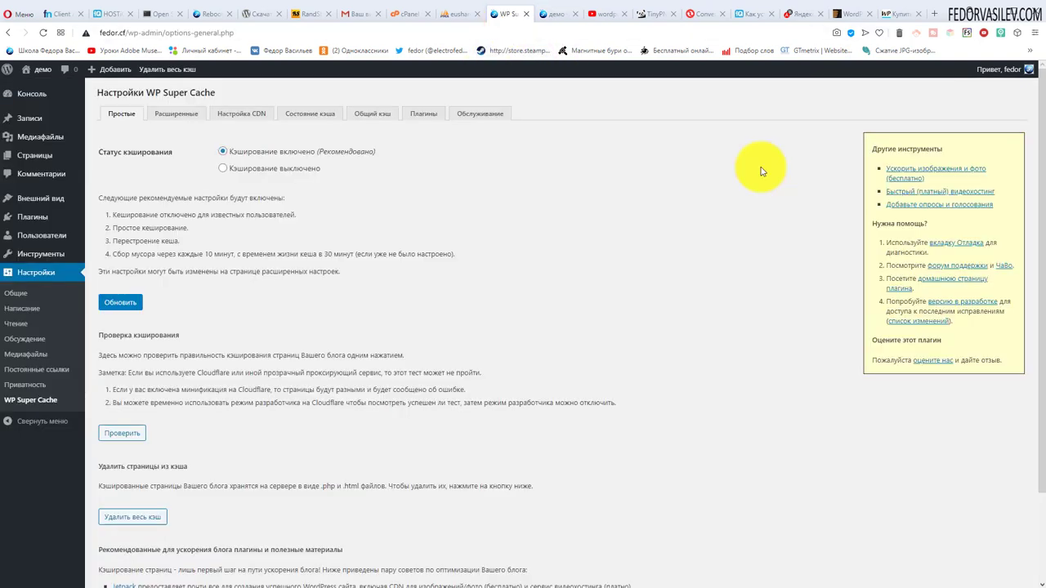